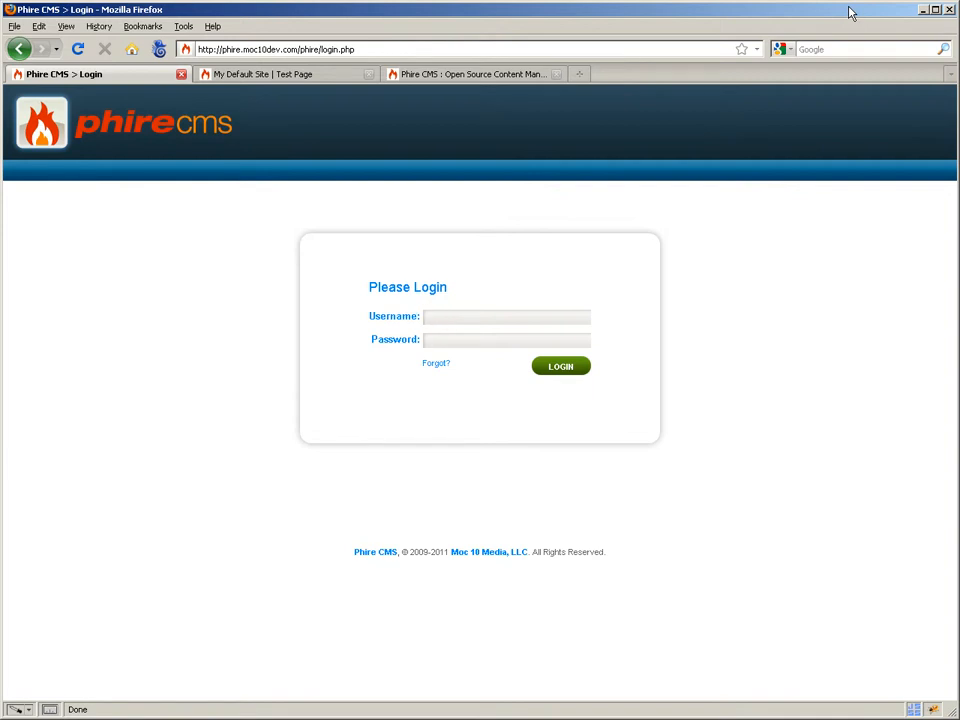
- Log in to Phire CMS with the admin username and its password
type("admin")
key("Tab")
key("Return")
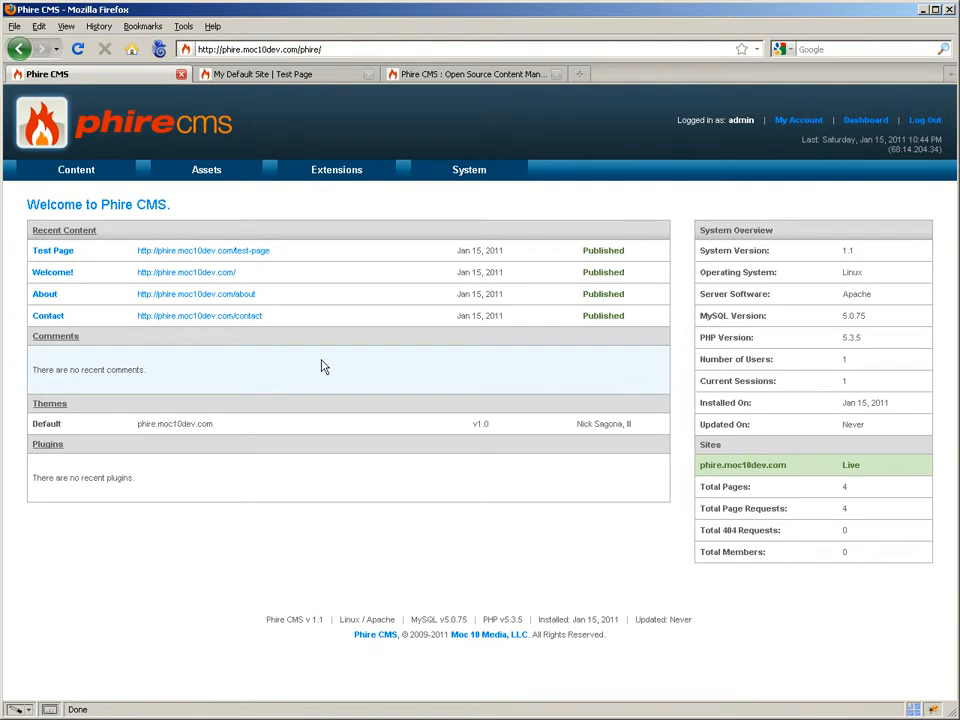
- Go to Templates under the Content menu to list the default templates
mouse_move(113, 185)
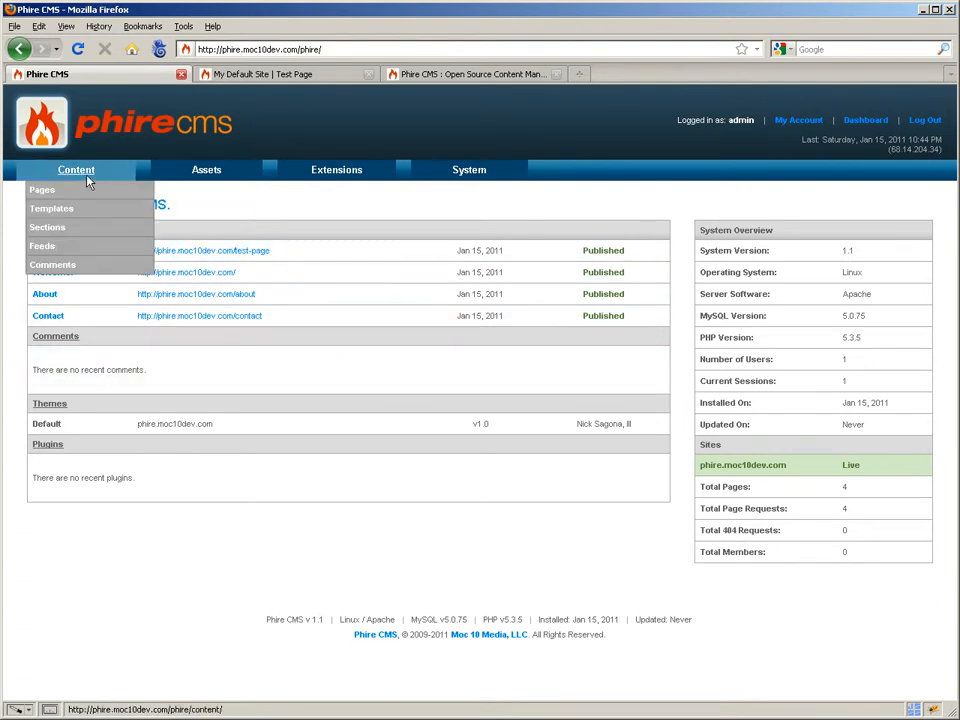
left_click(66, 213)
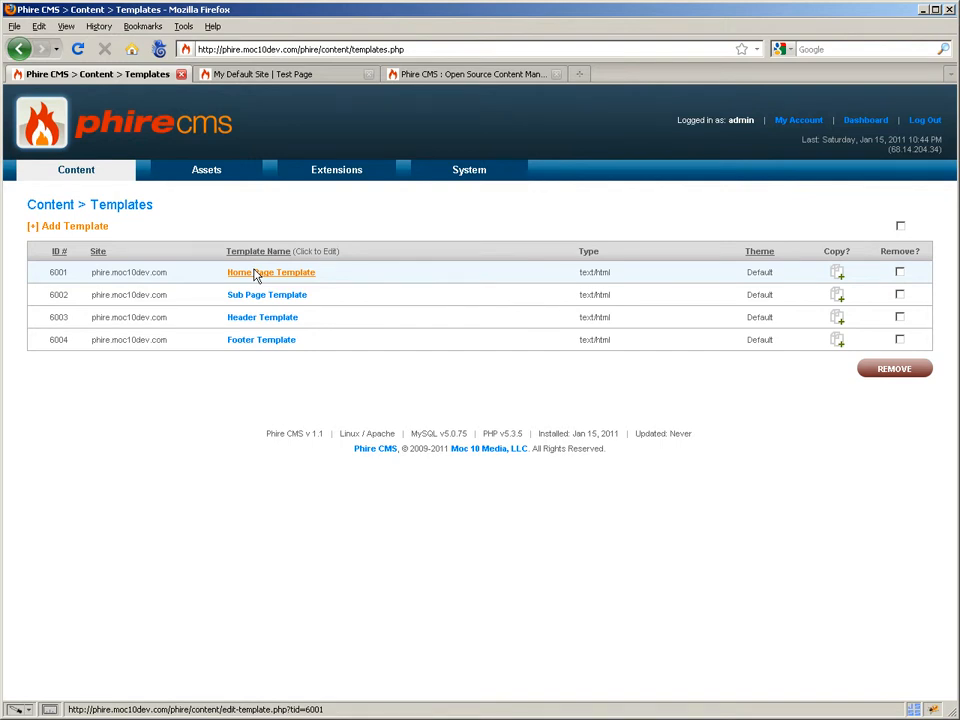
- Open the Home Page Template and look through its content types, keeping text/html
left_click(256, 277)
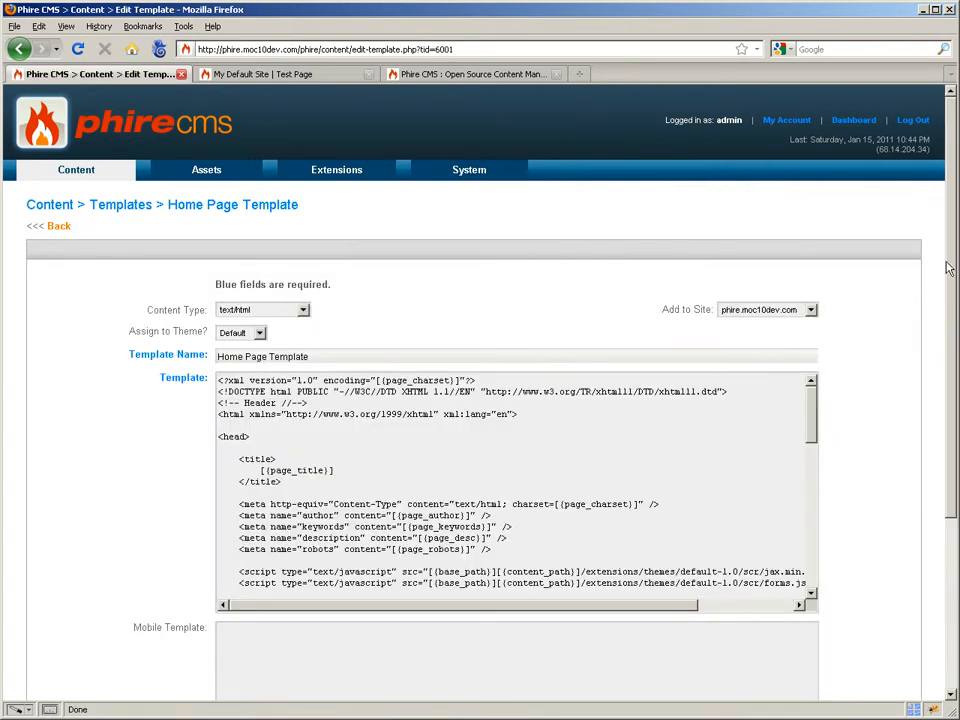
scroll(948, 268, "down", 2)
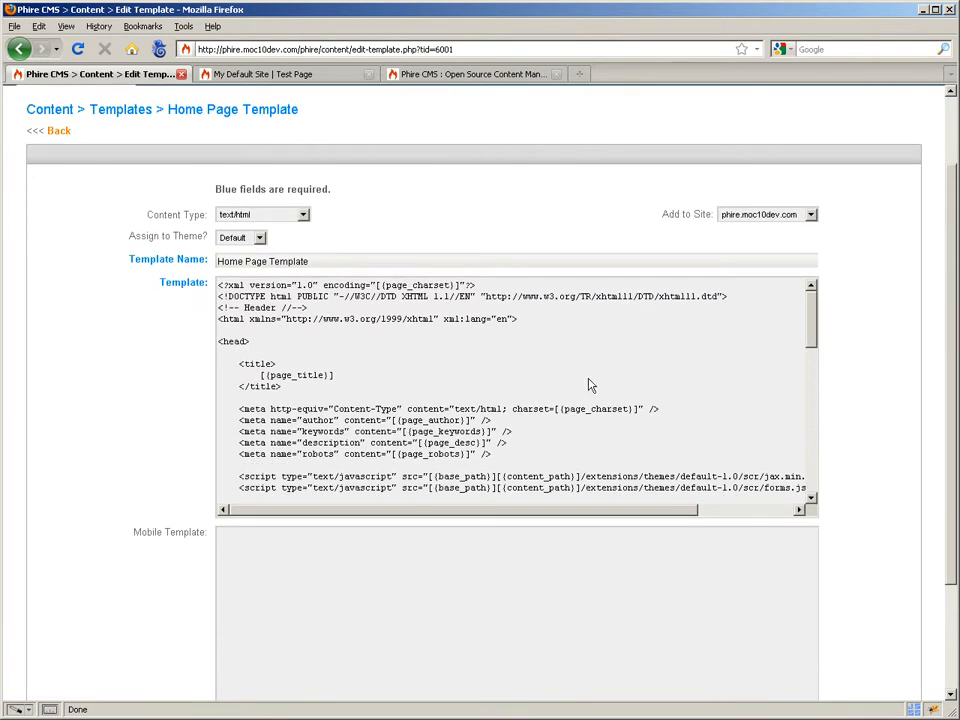
left_click(303, 214)
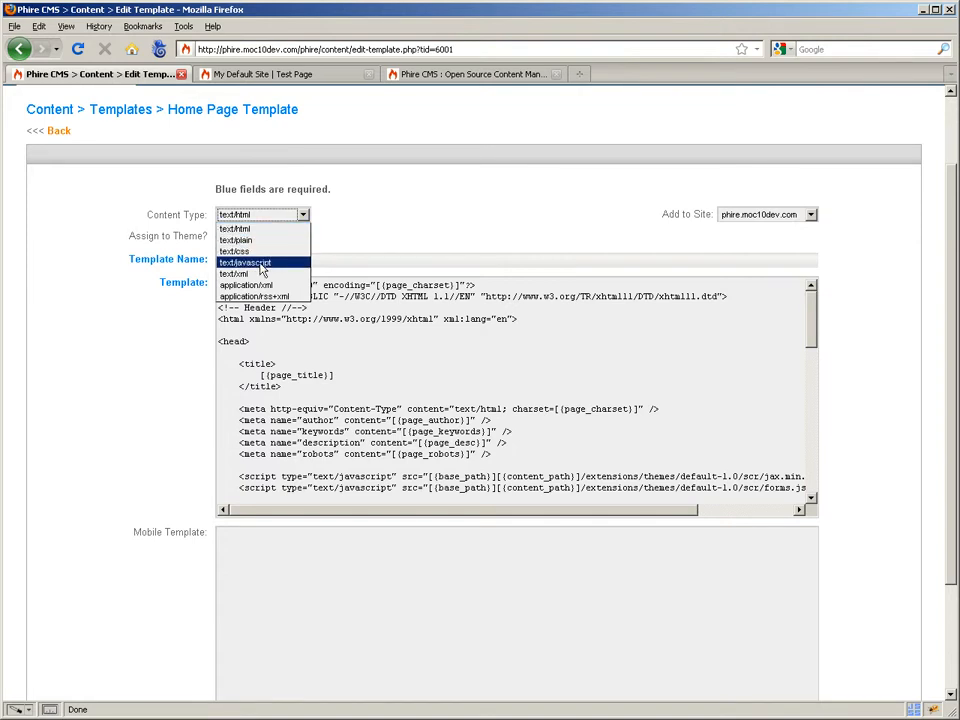
left_click(337, 247)
scroll(336, 246, "up", 2)
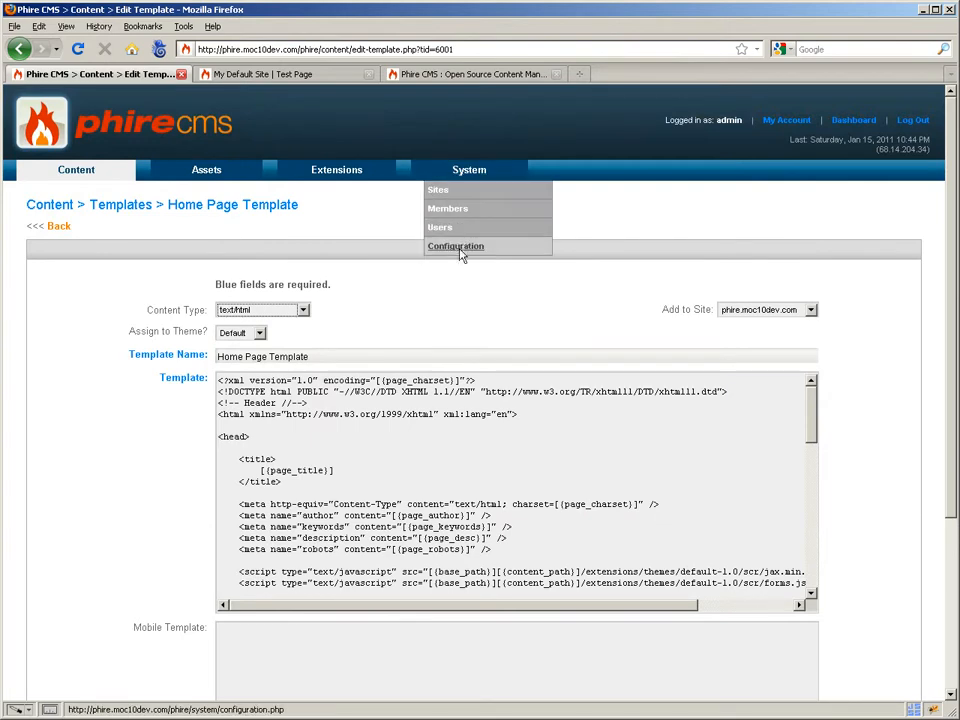
- Edit Available Content Types in System Configuration and inspect the text/css entry
left_click(458, 249)
scroll(170, 530, "down", 6)
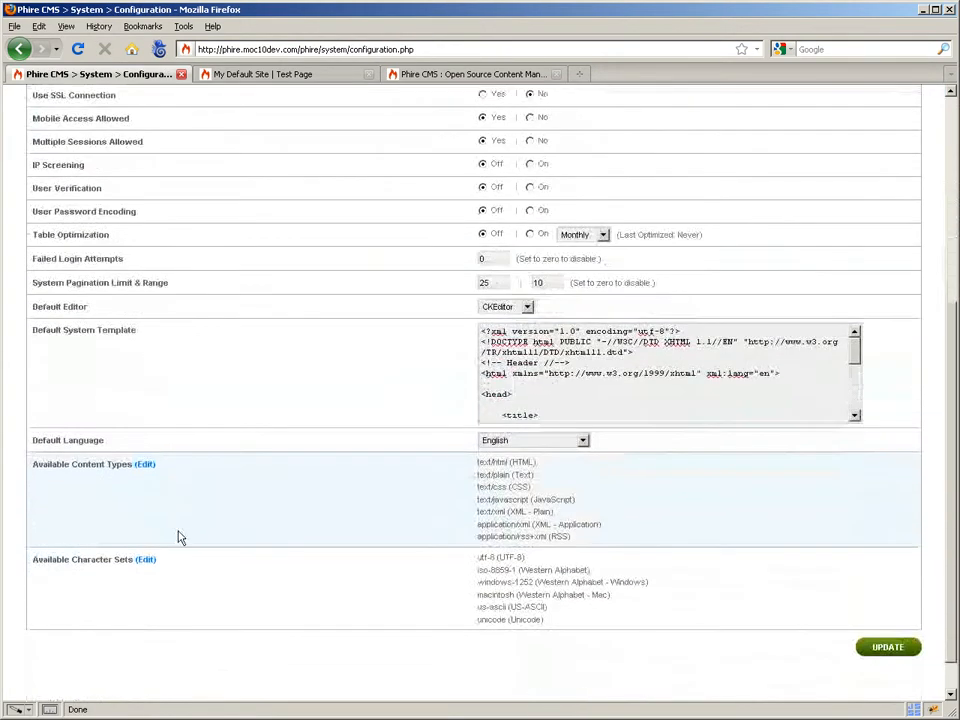
left_click(145, 464)
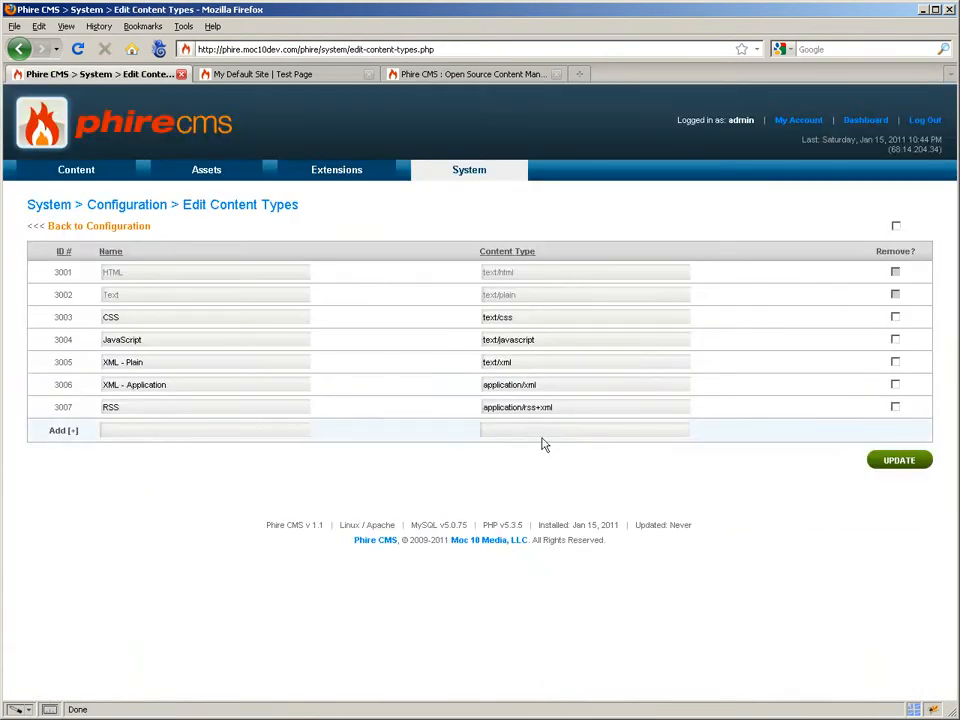
mouse_move(486, 257)
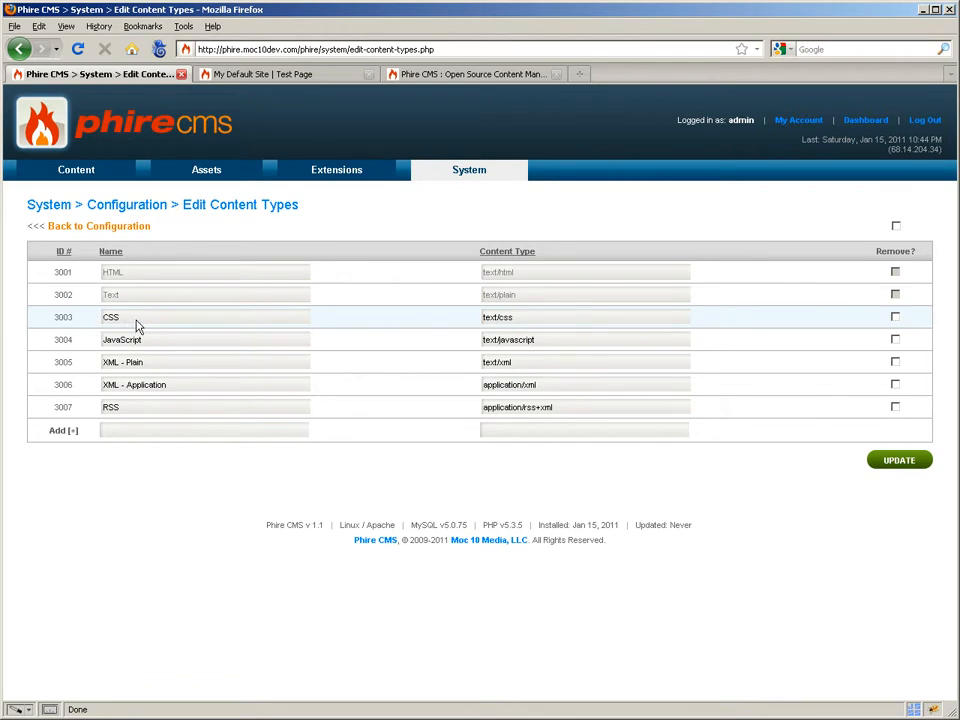
left_click_drag(136, 318, 107, 319)
left_click(525, 317)
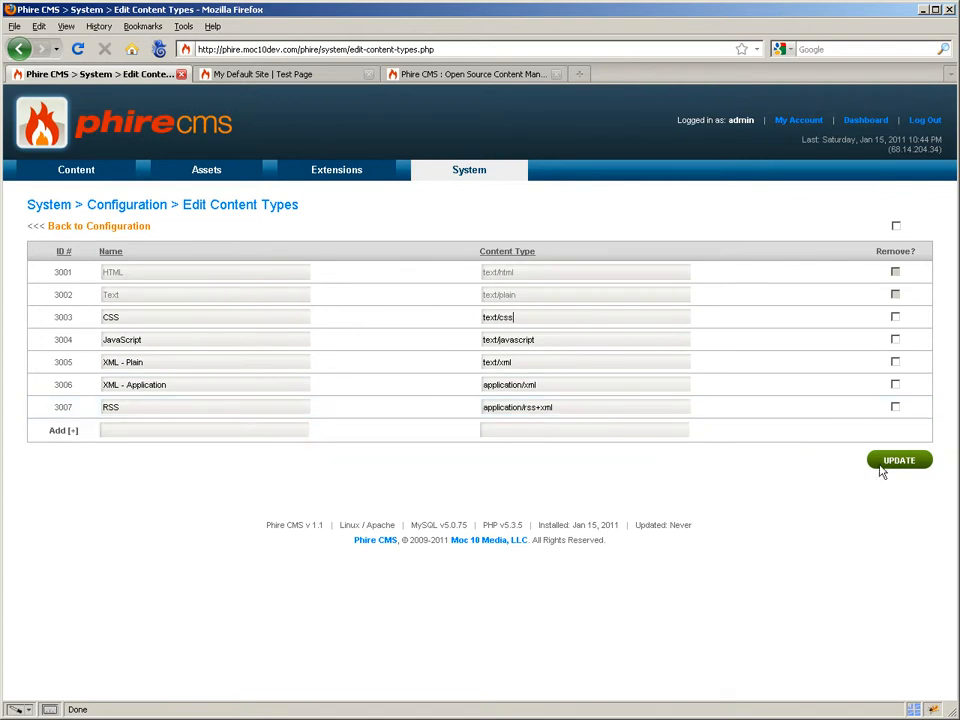
- Return to the Templates list and reopen the Home Page Template
mouse_move(54, 178)
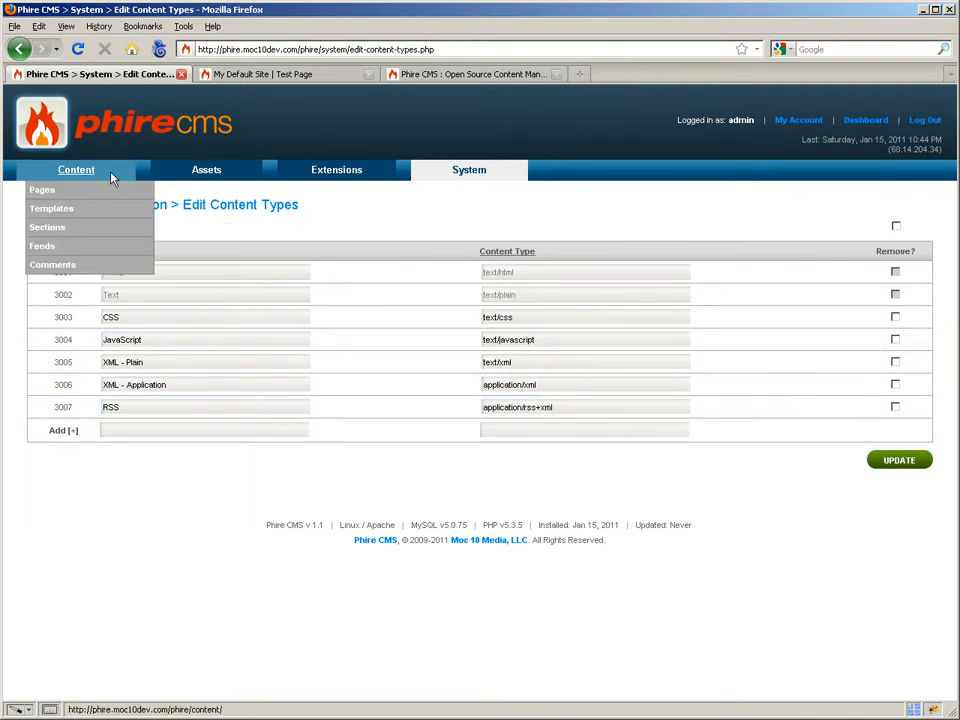
left_click(58, 208)
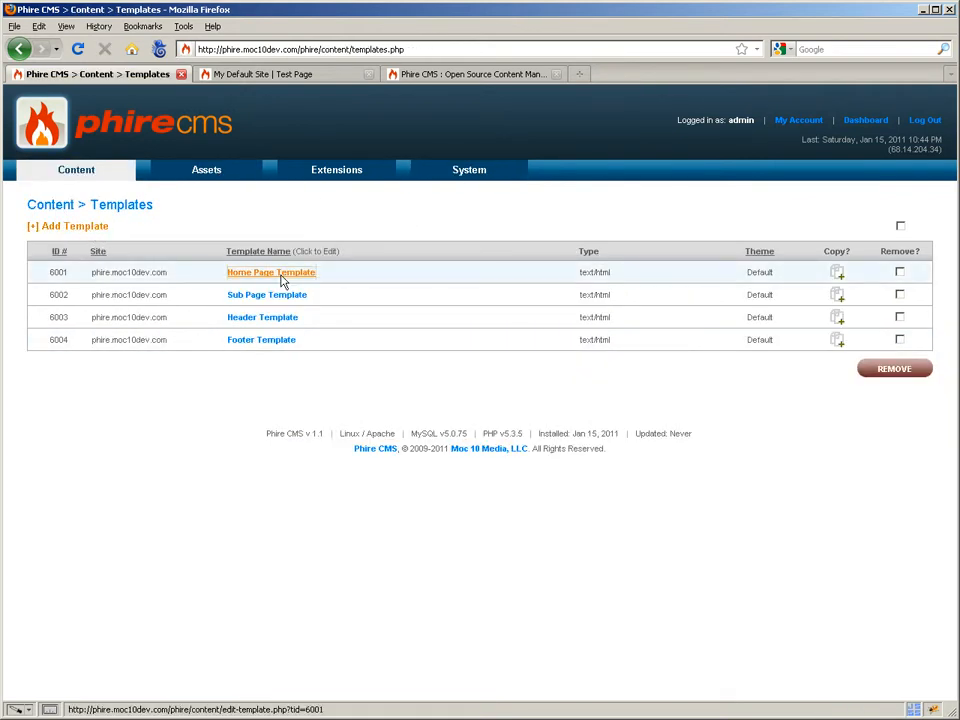
left_click(279, 272)
- Review the Content Type, site and theme dropdowns, keeping text/html and the Default theme
left_click(305, 312)
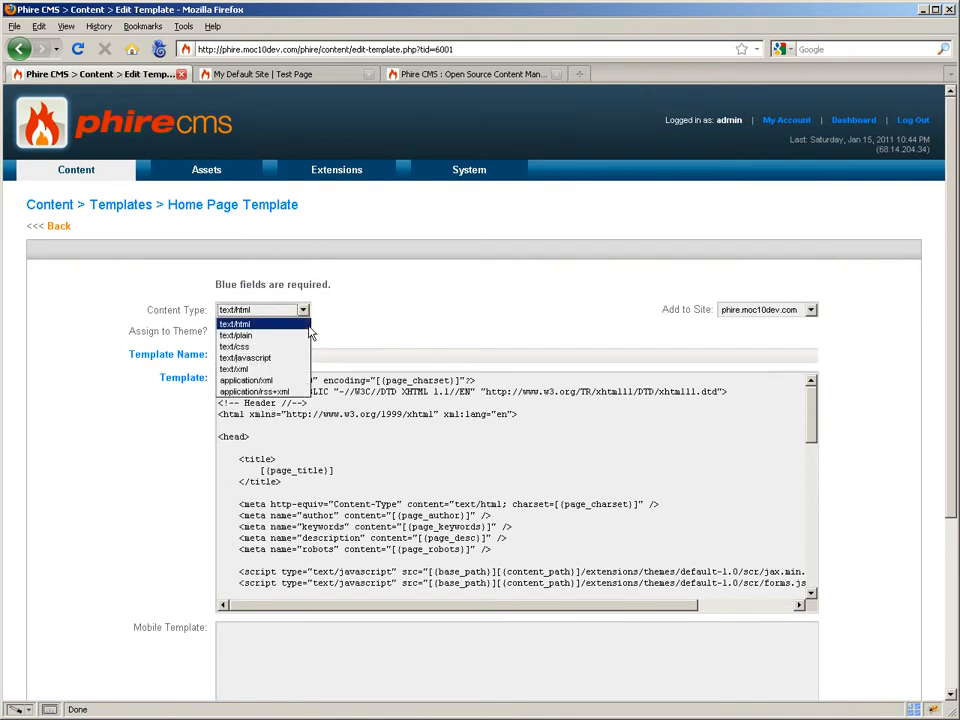
left_click(343, 326)
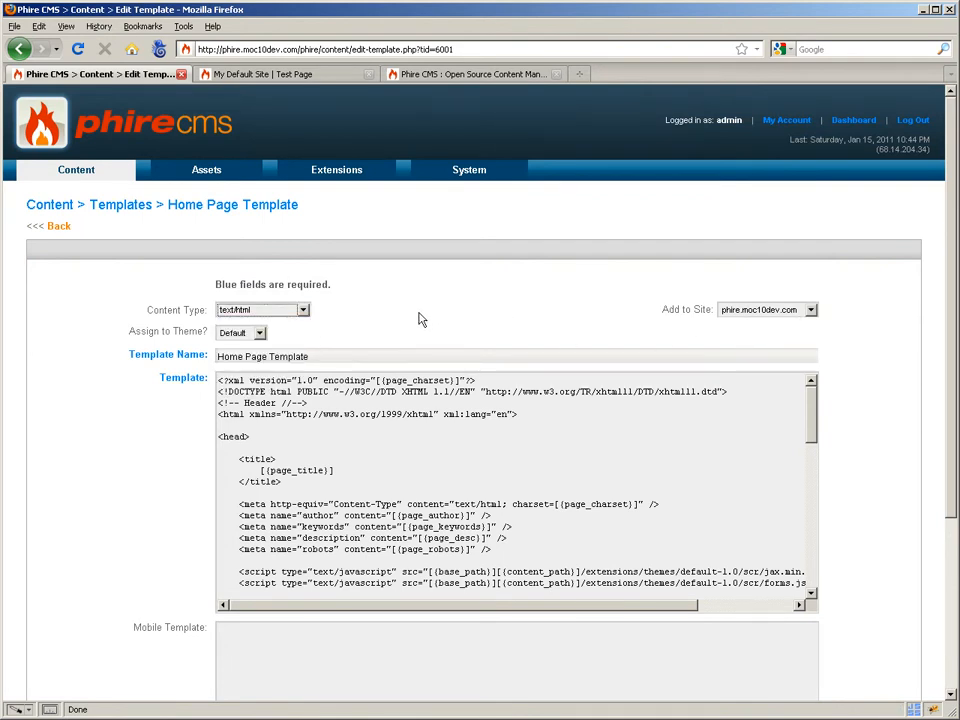
left_click(764, 310)
left_click(764, 310)
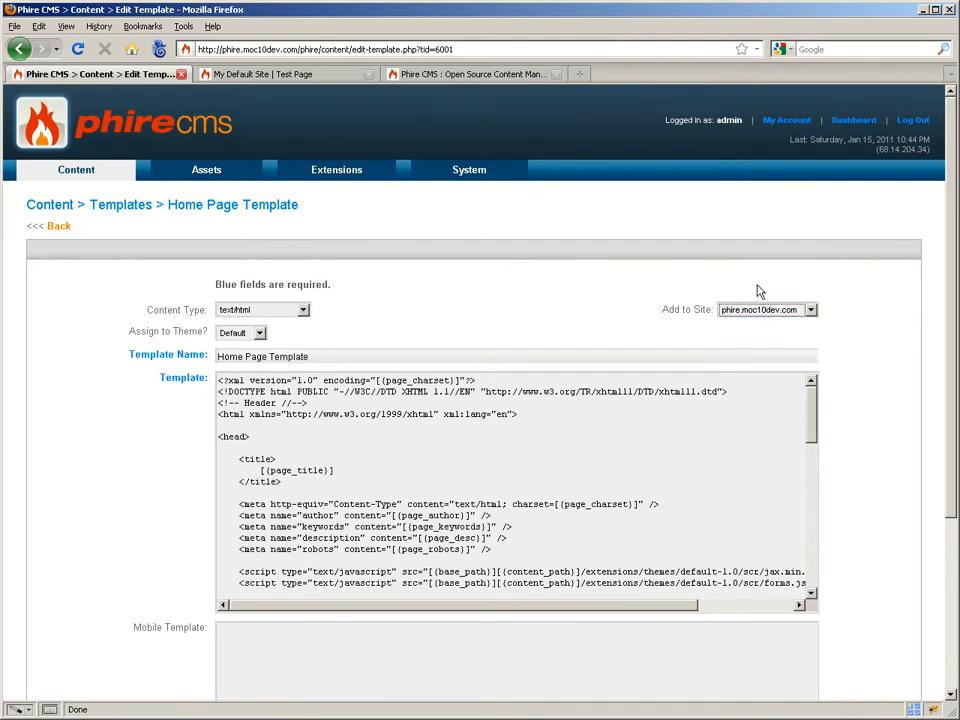
left_click(259, 333)
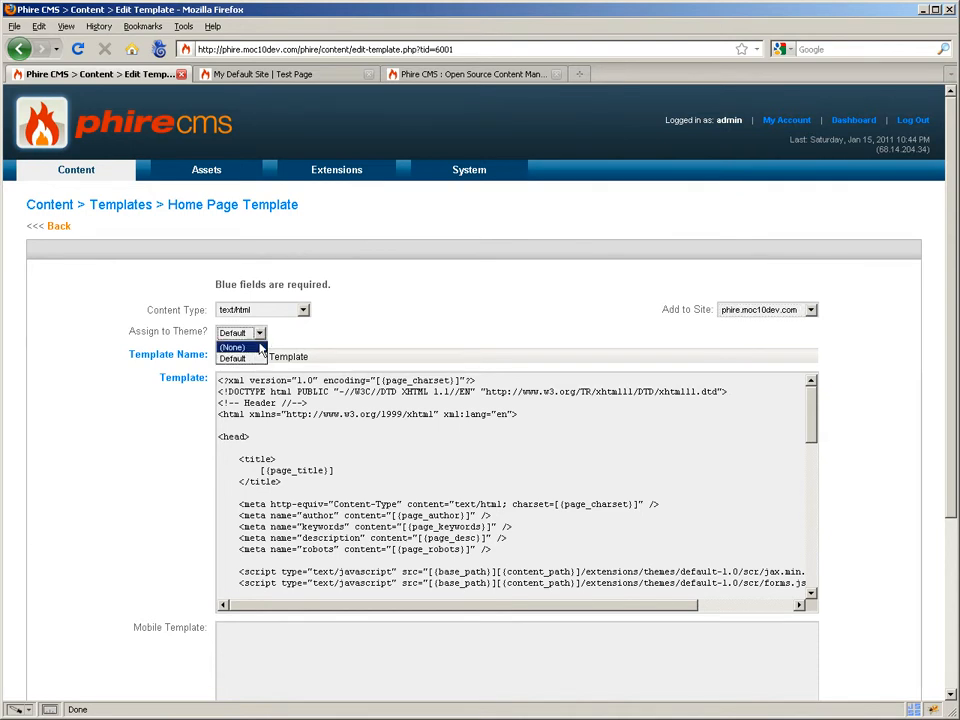
key("Up")
key("Escape")
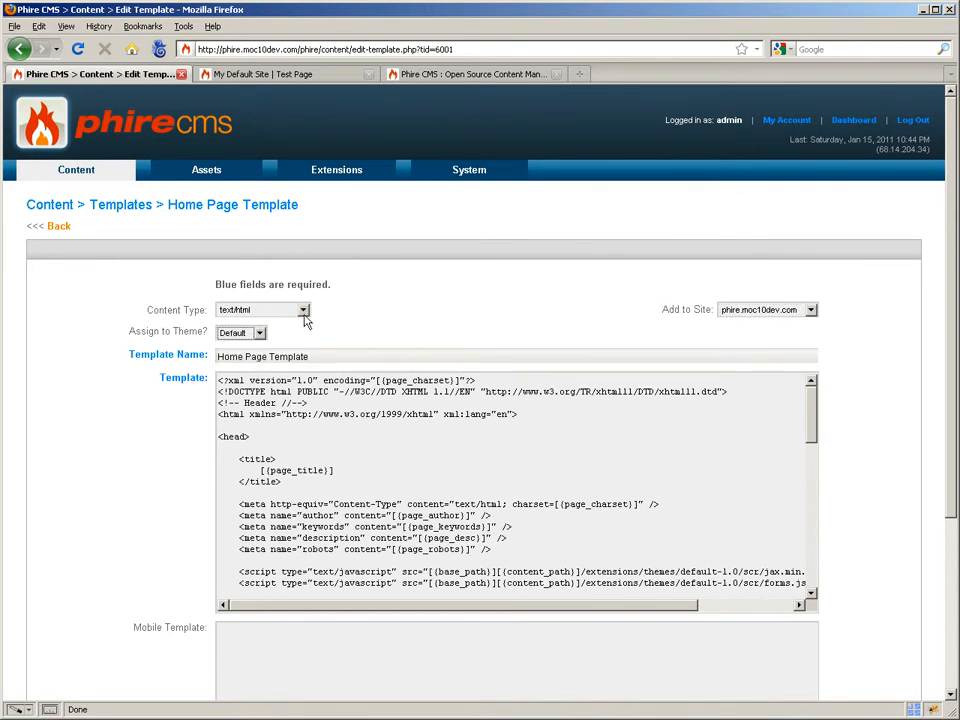
key("Tab")
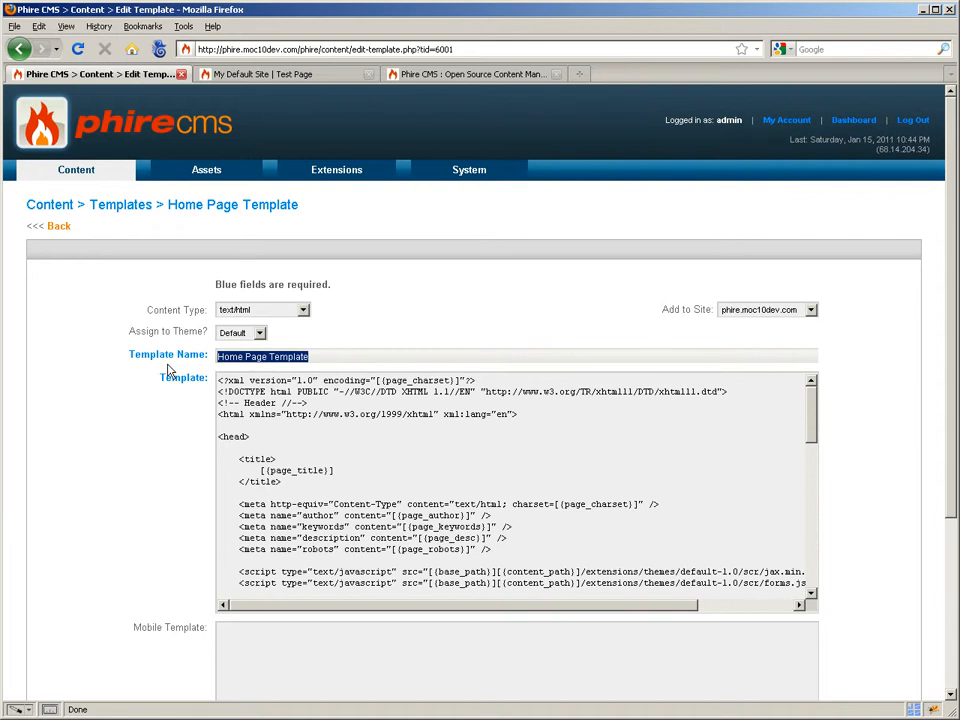
left_click(168, 371)
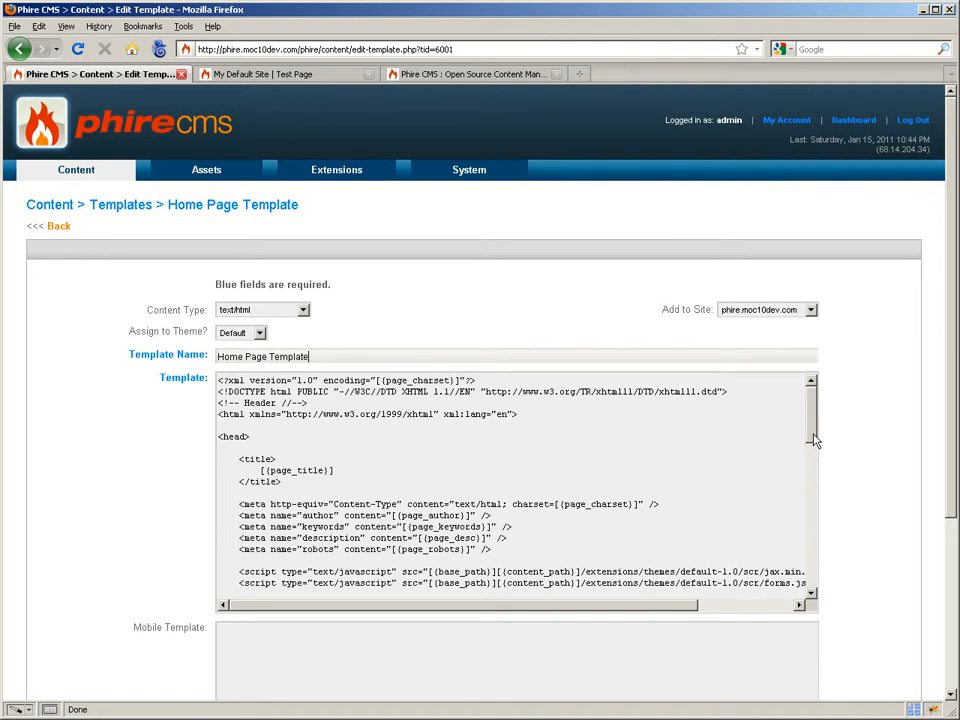
- Scan the template code from <head> to the closing html tag, then view the Placeholder Glossary
left_click(755, 447)
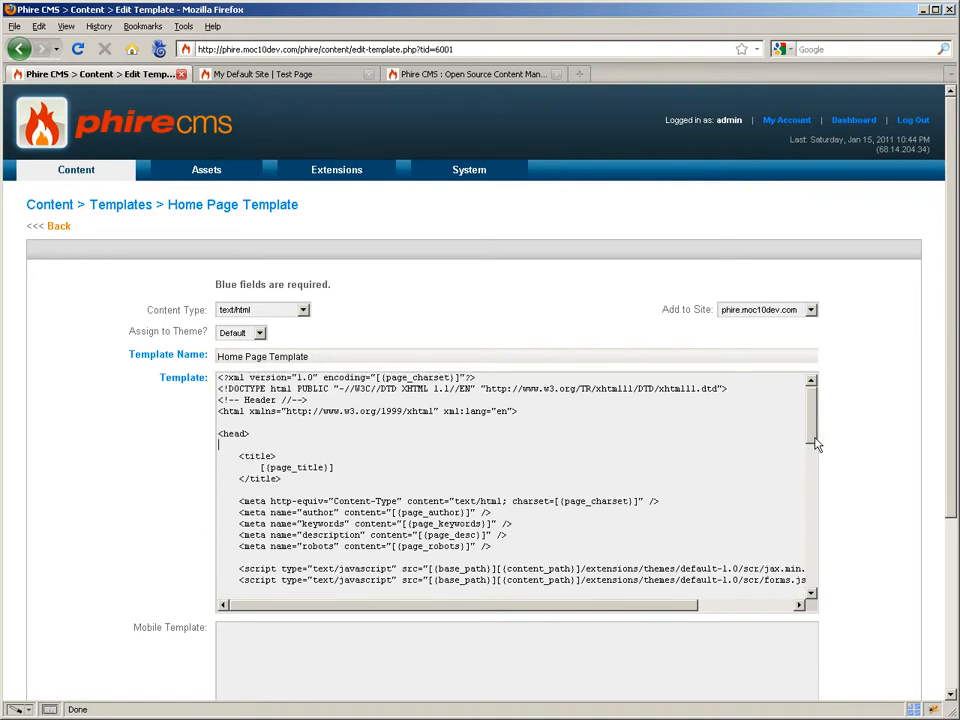
left_click_drag(815, 445, 542, 401)
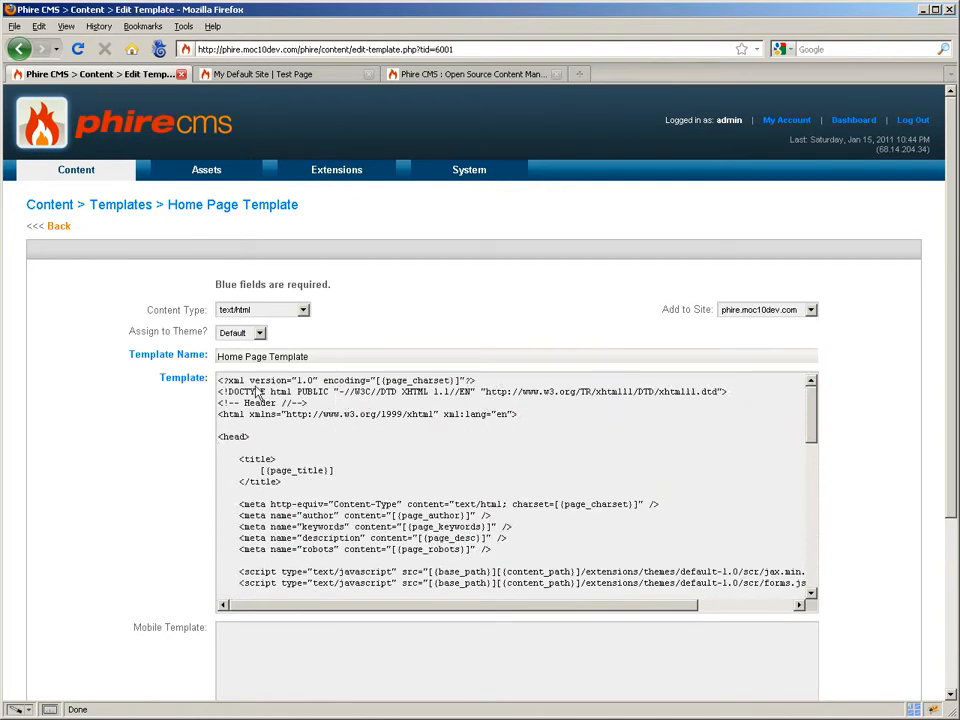
left_click_drag(220, 380, 812, 574)
scroll(272, 583, "down", 2)
left_click_drag(272, 583, 220, 572)
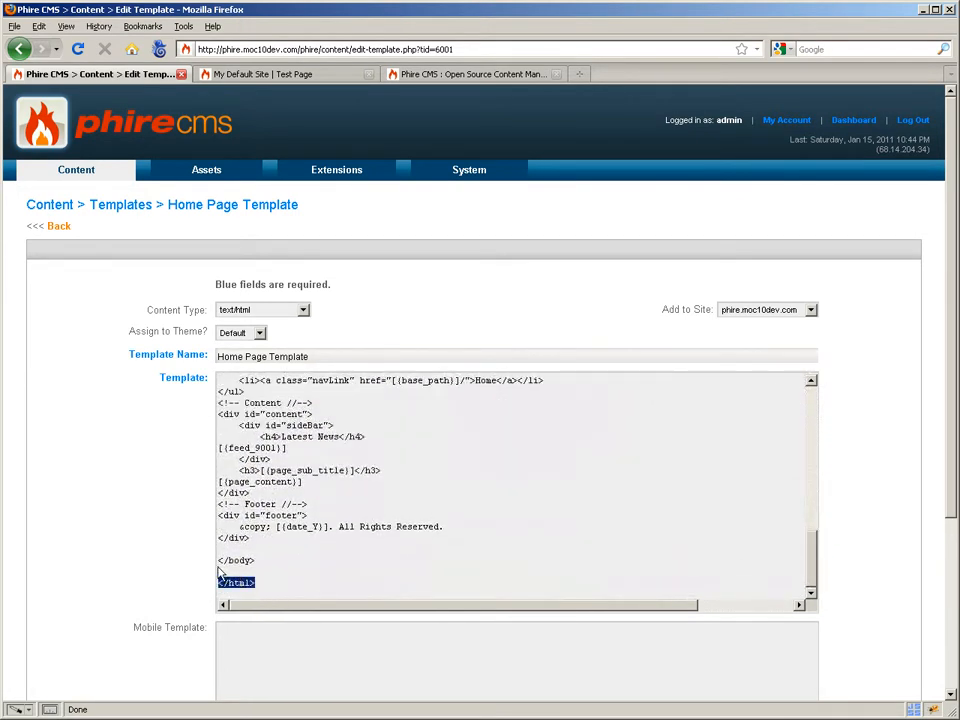
left_click_drag(810, 536, 815, 397)
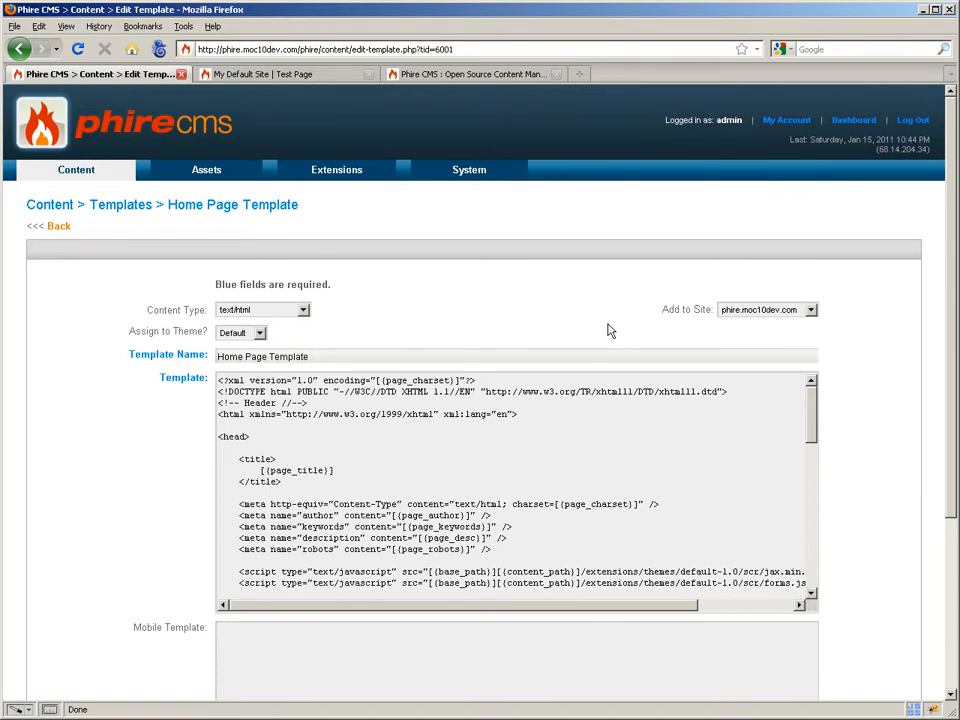
left_click(440, 75)
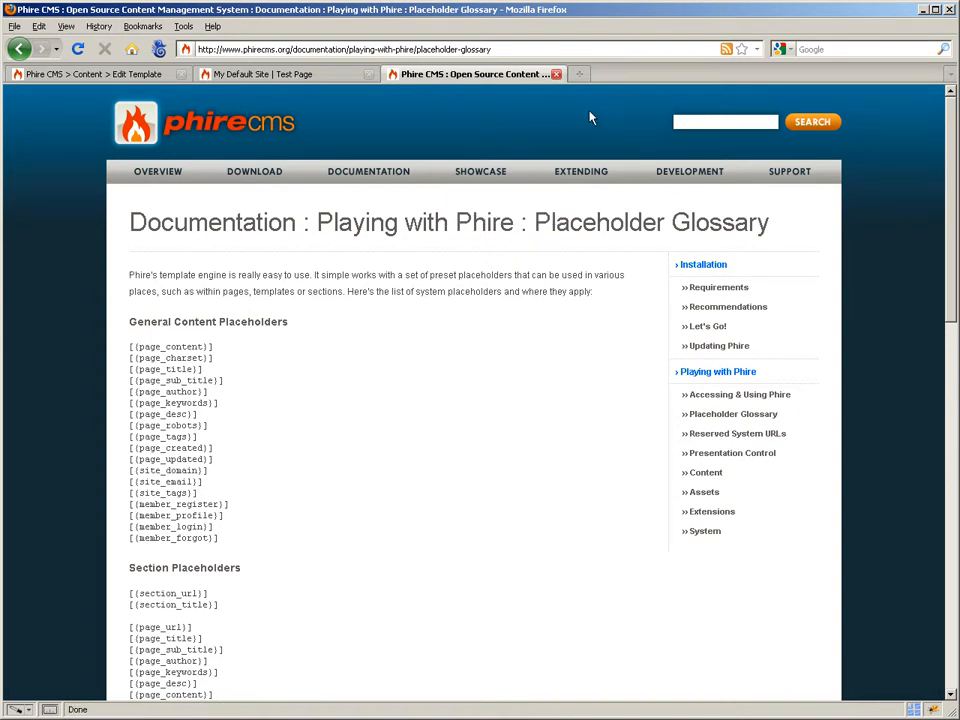
mouse_move(414, 171)
scroll(347, 394, "down", 1)
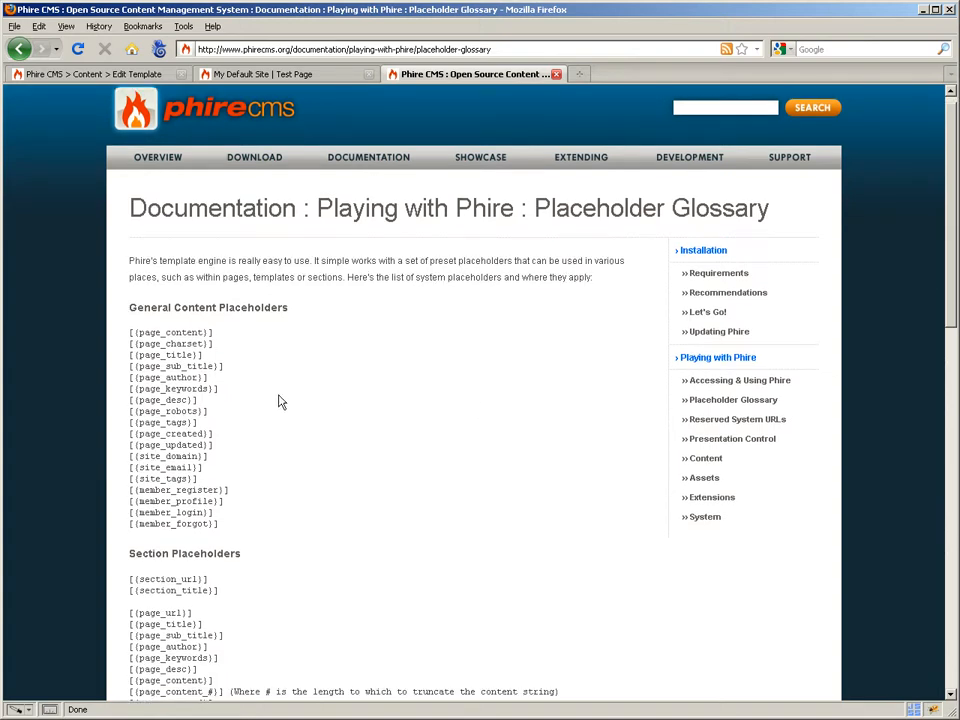
left_click_drag(954, 275, 954, 487)
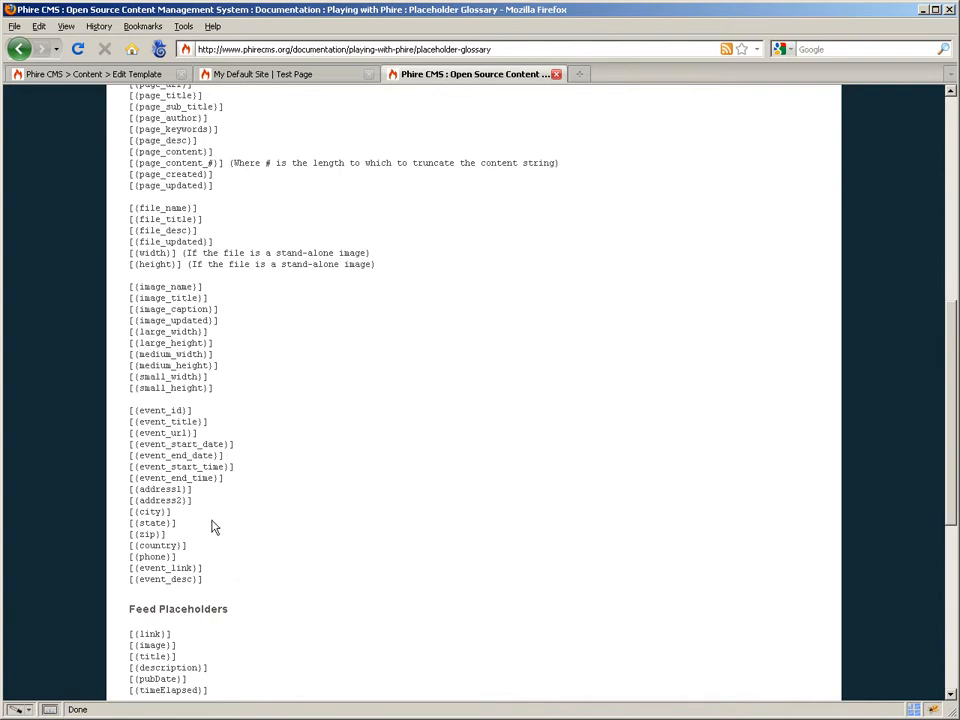
scroll(213, 527, "down", 1)
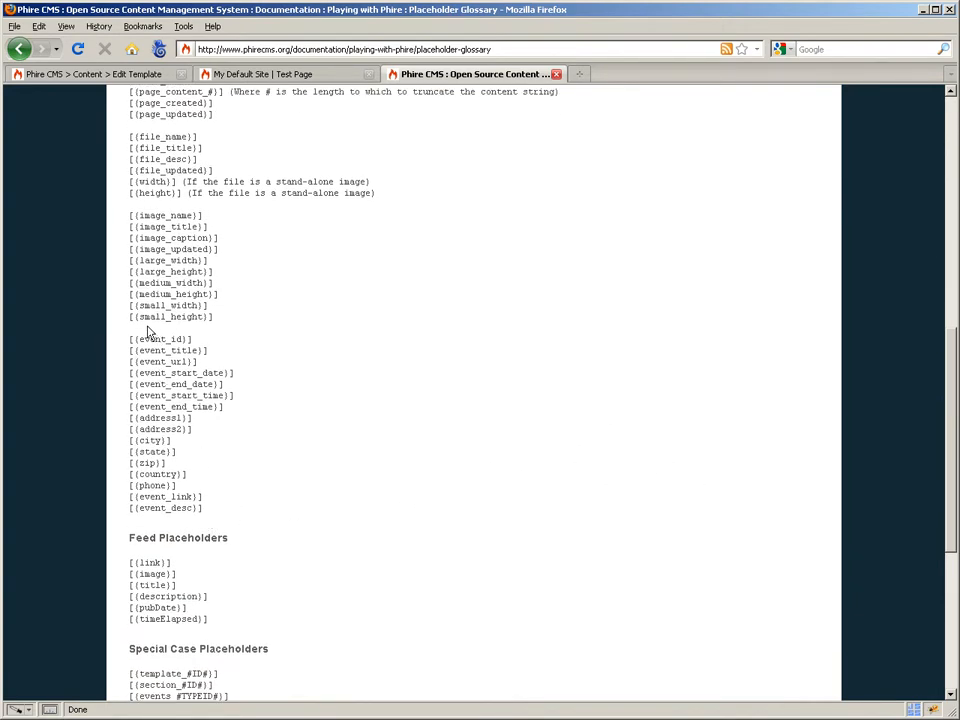
scroll(150, 335, "up", 8)
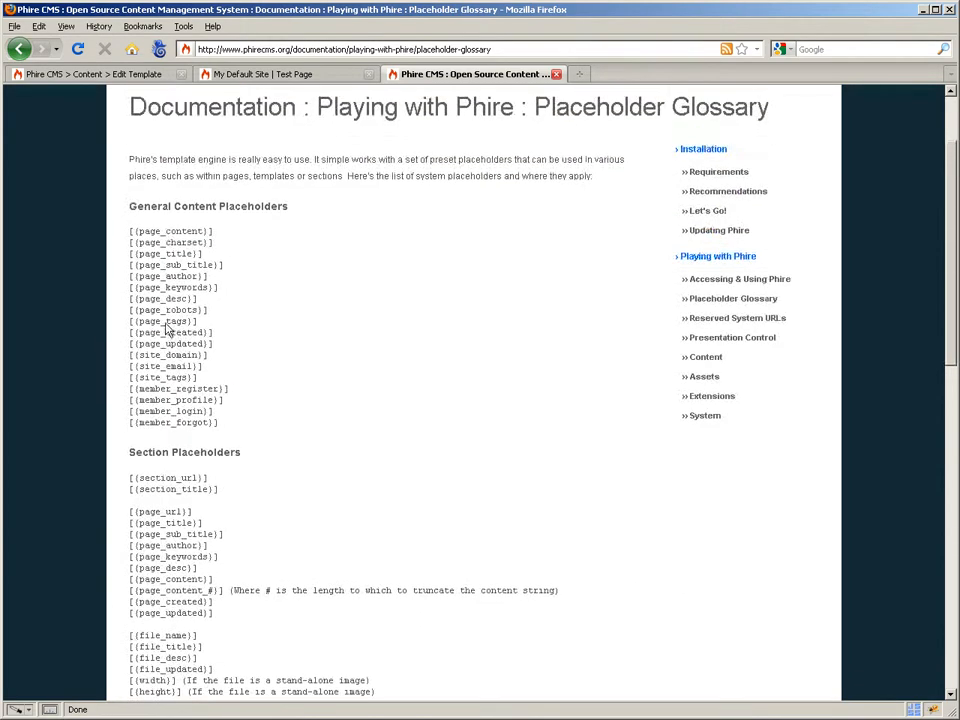
left_click_drag(129, 233, 215, 235)
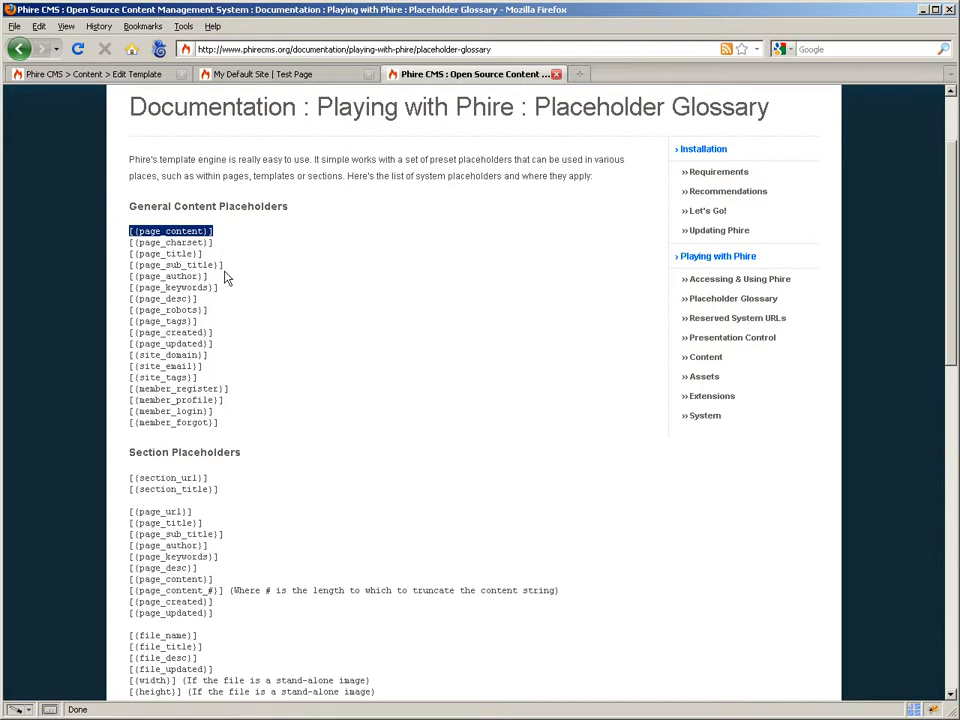
left_click(158, 262)
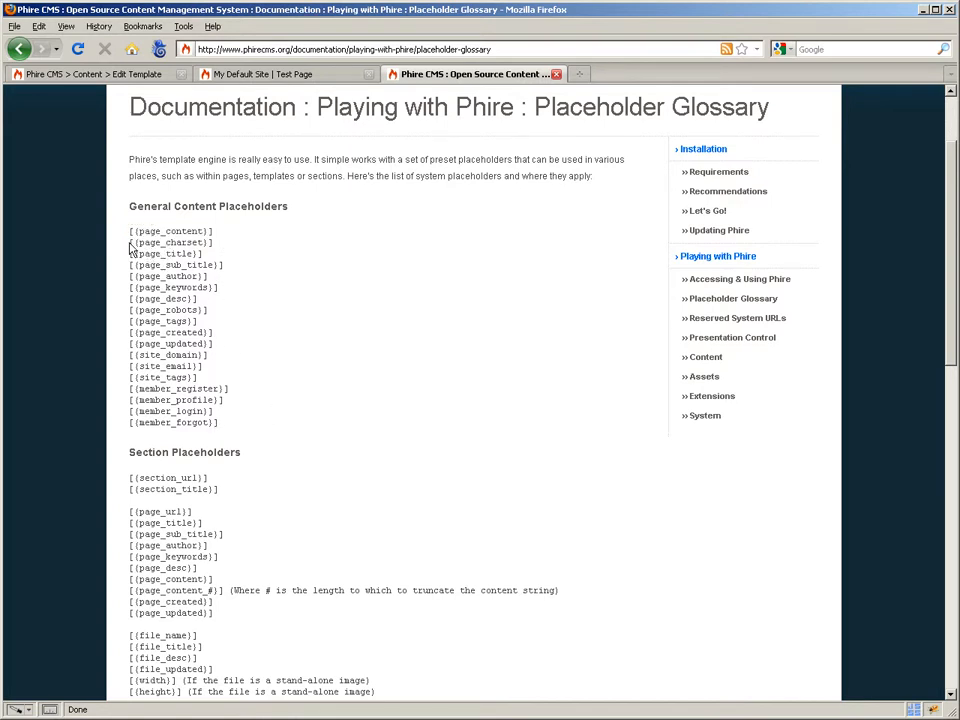
left_click_drag(134, 243, 206, 246)
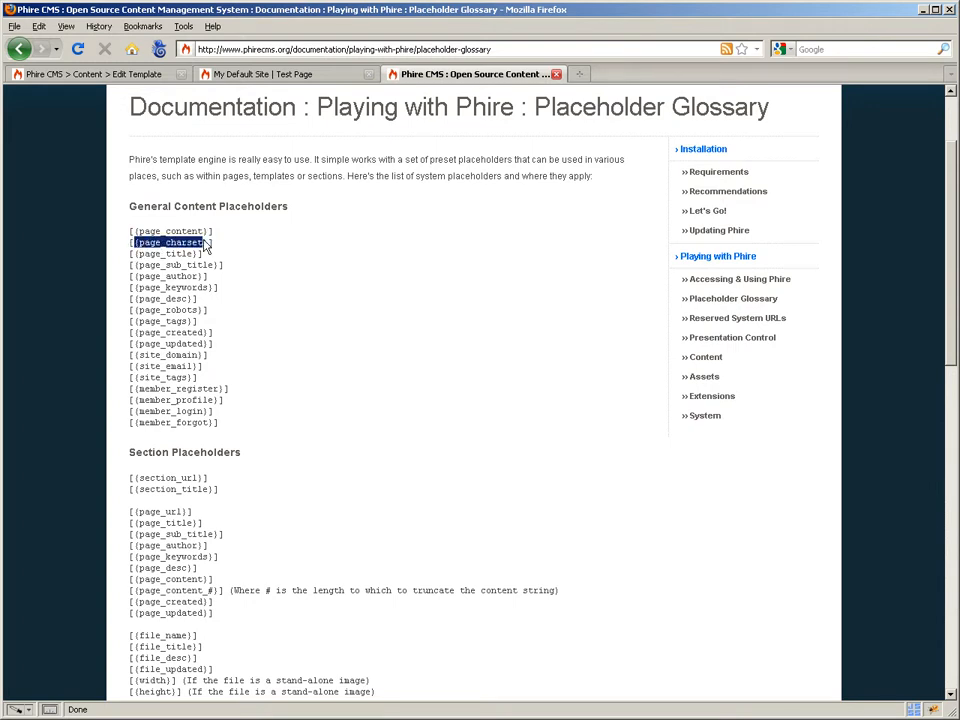
left_click(216, 249)
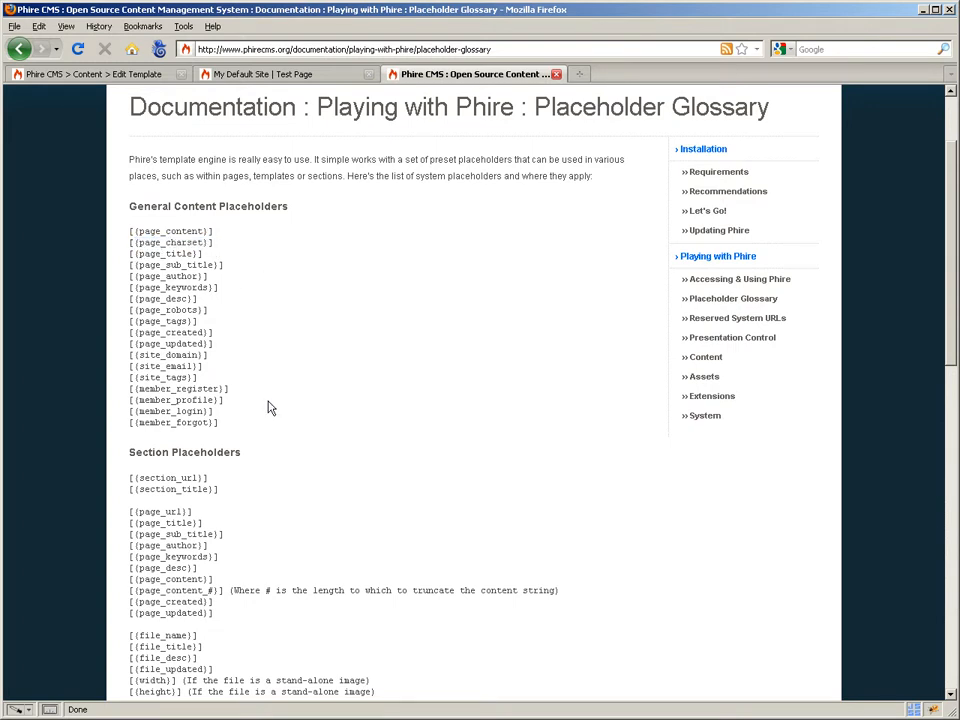
scroll(210, 505, "down", 10)
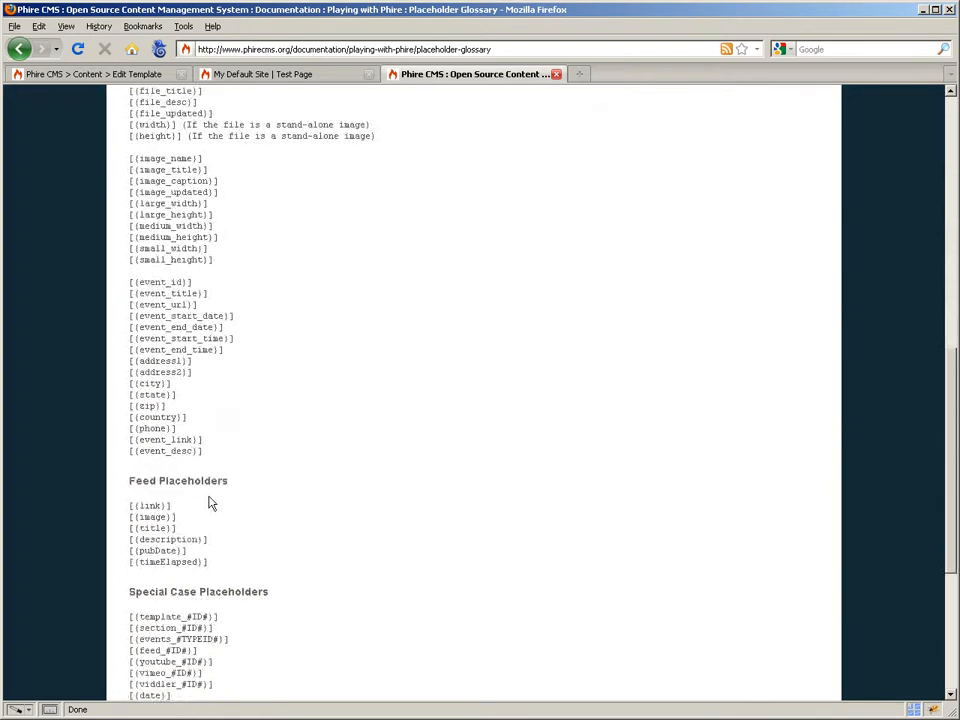
scroll(210, 505, "down", 5)
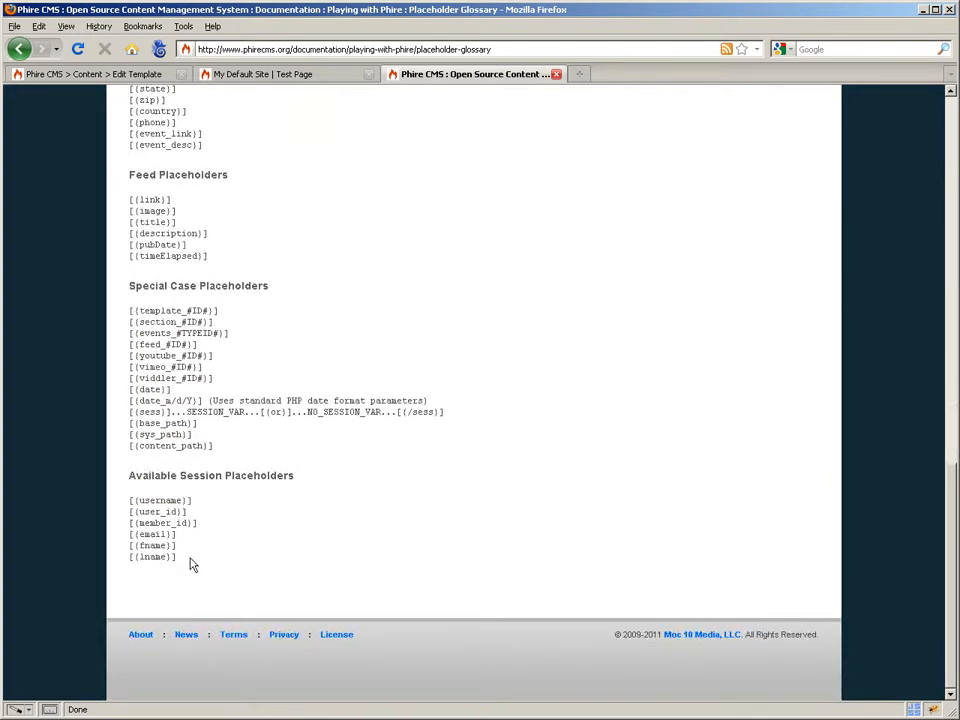
scroll(190, 570, "up", 15)
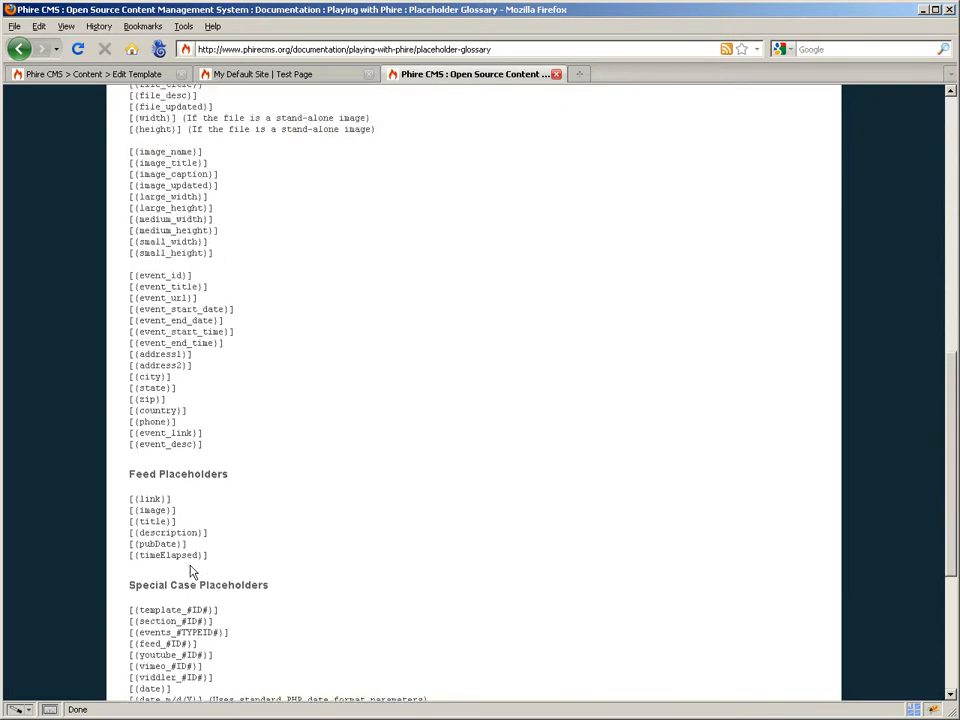
scroll(231, 519, "up", 1)
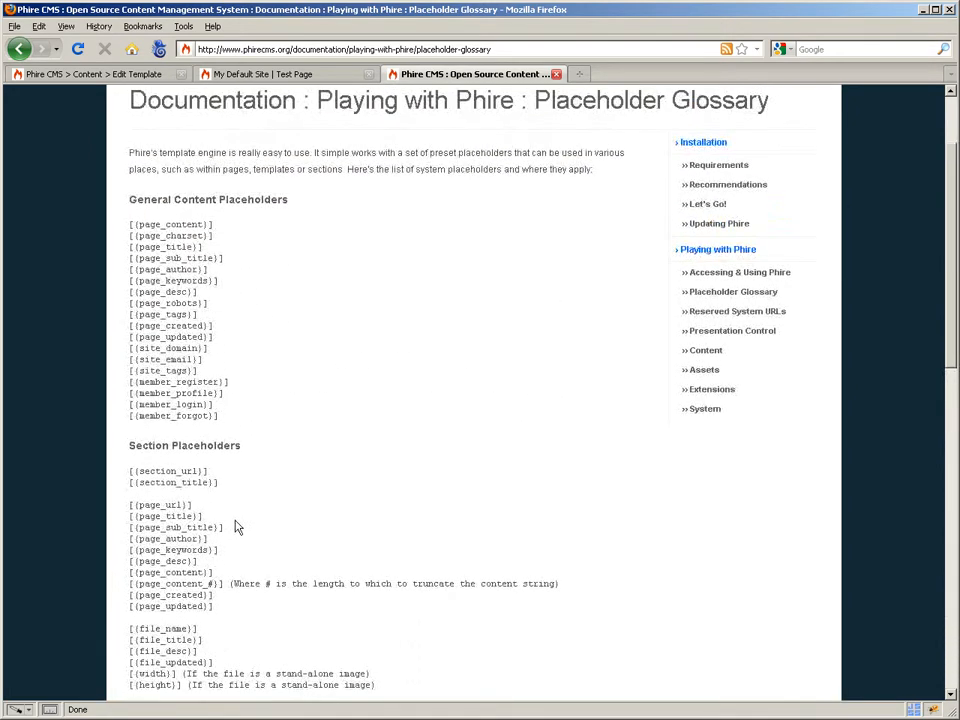
scroll(281, 512, "up", 1)
scroll(281, 512, "up", 1)
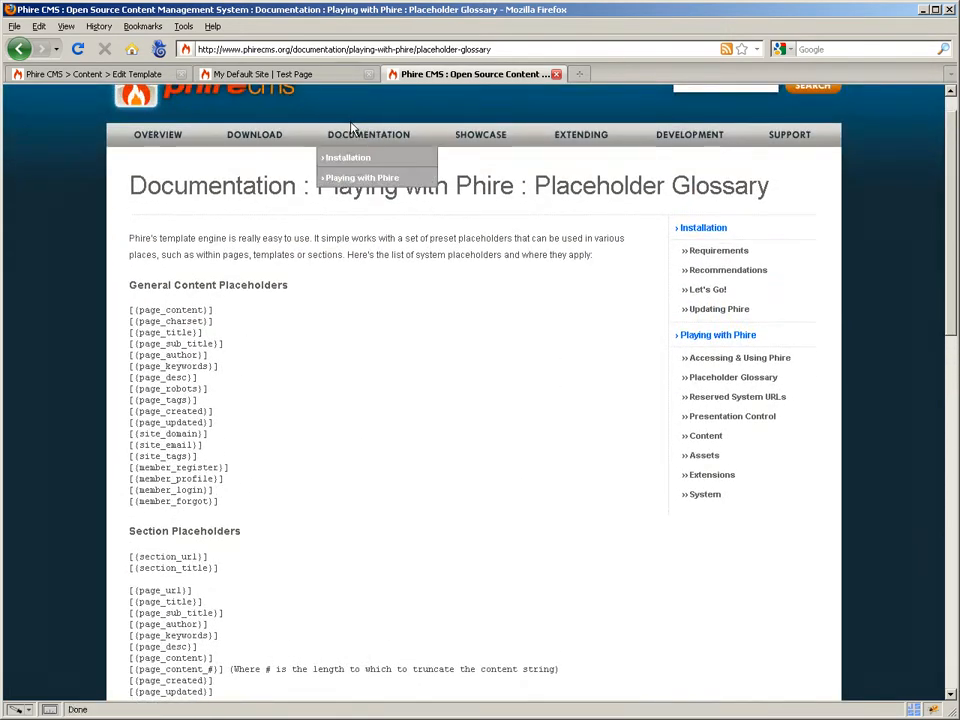
- In the template editor, highlight the page_charset, page_author and page_desc placeholders in the head section
left_click(104, 77)
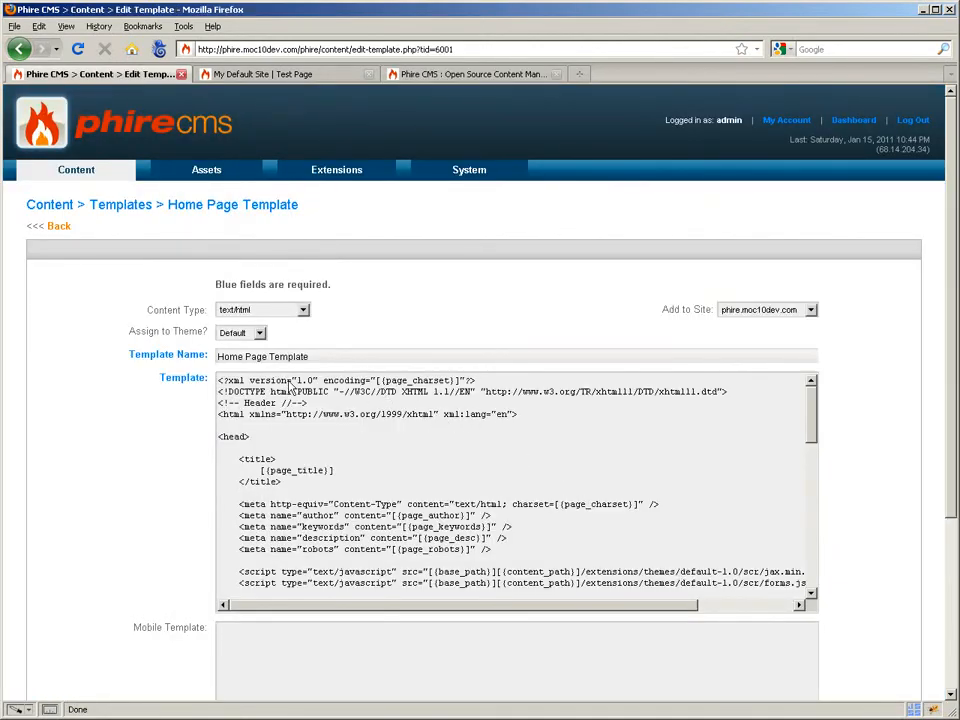
left_click_drag(326, 381, 462, 390)
left_click(376, 380)
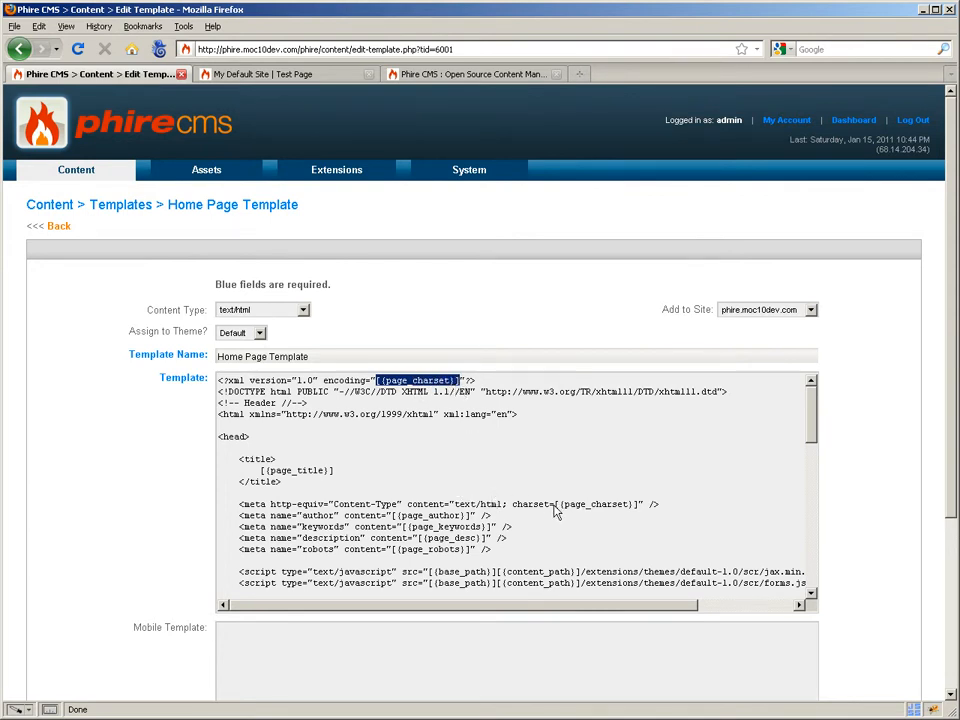
left_click_drag(557, 507, 640, 508)
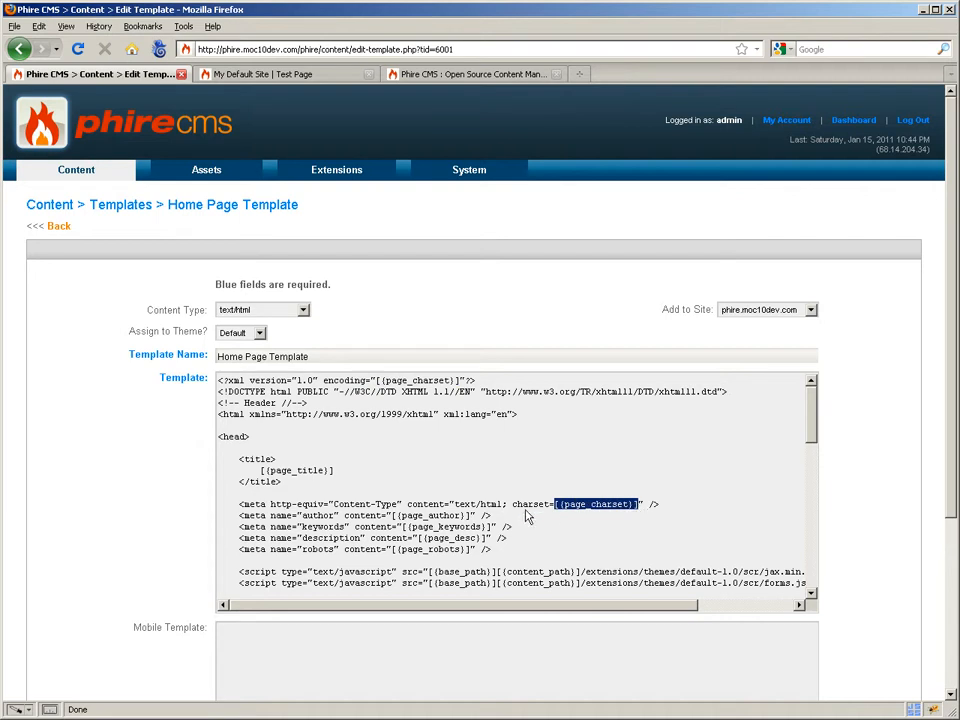
left_click(394, 516)
left_click_drag(394, 517, 206, 517)
left_click(464, 550)
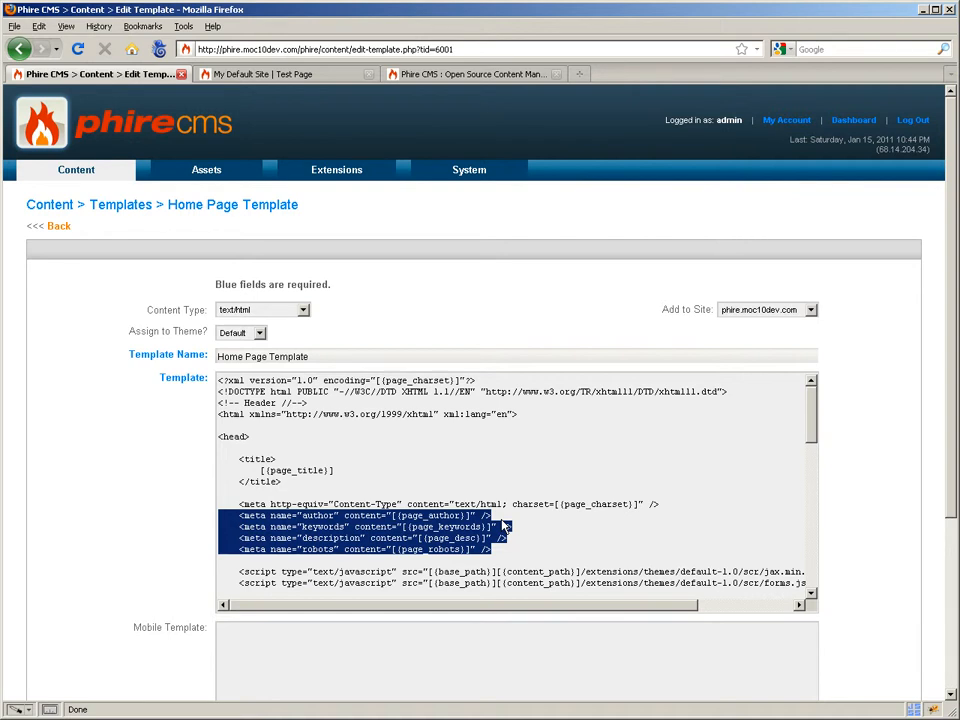
left_click(412, 522)
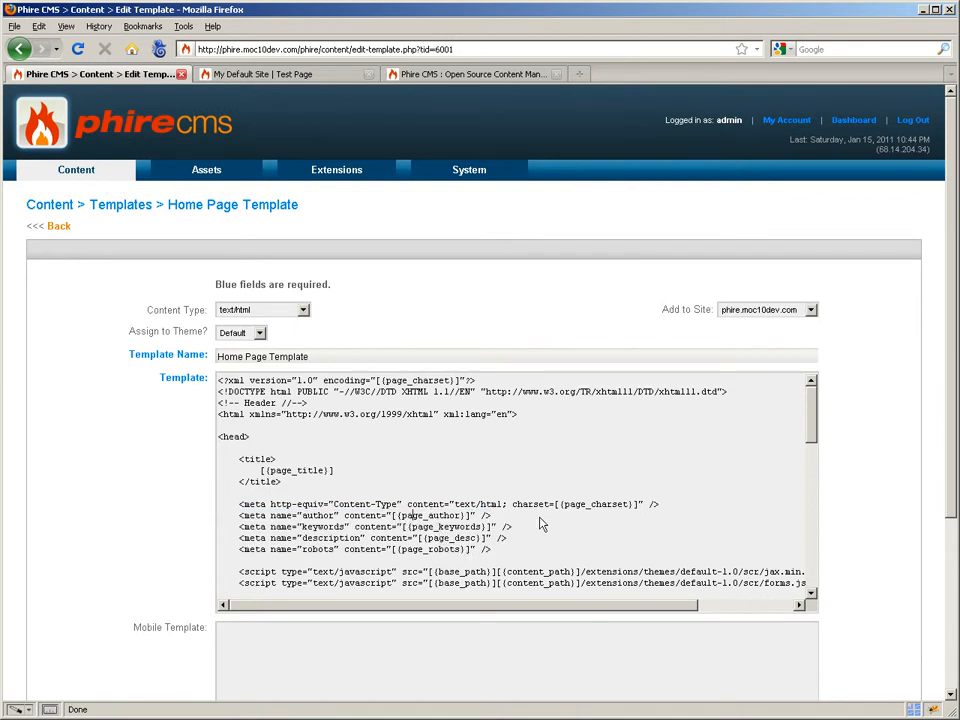
- Scroll through the template, highlighting the base_path and content_path placeholders and [{page_content}]
scroll(547, 517, "down", 2)
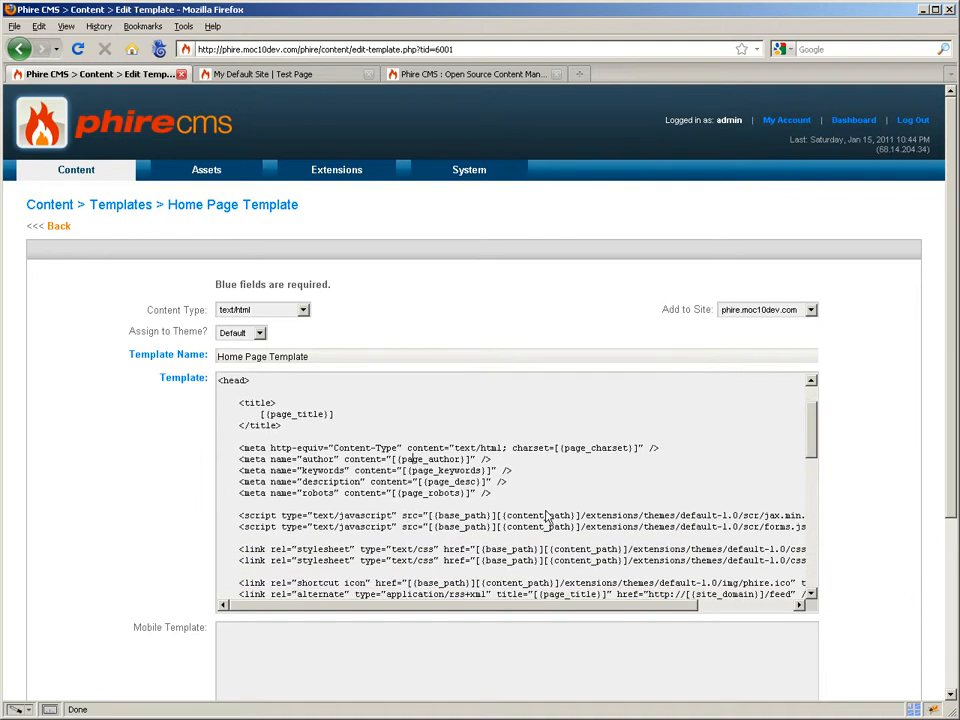
left_click_drag(579, 606, 624, 606)
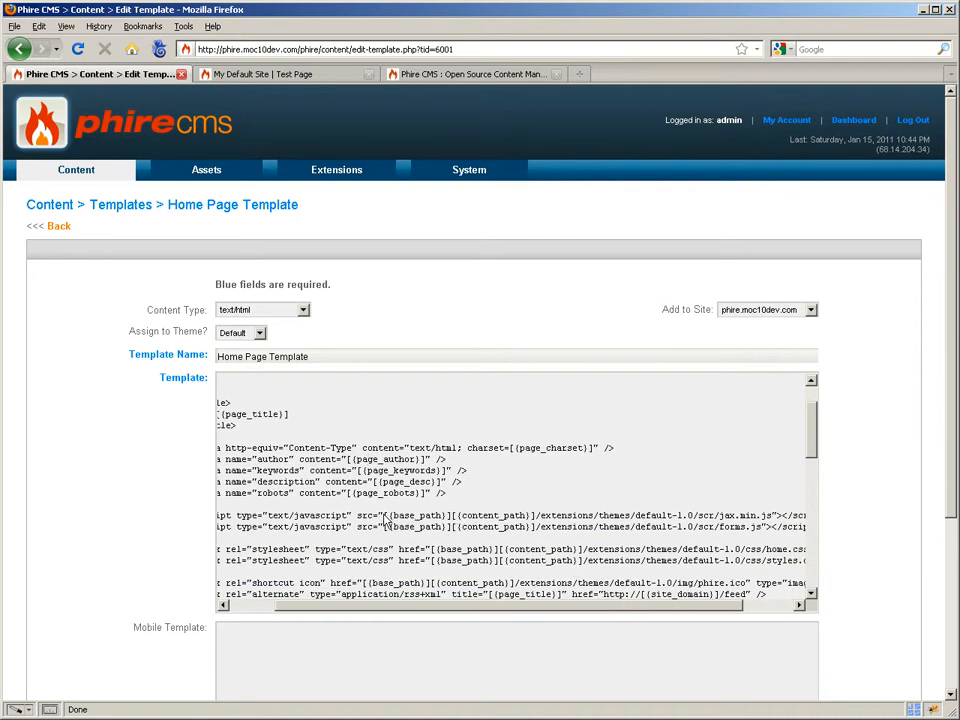
left_click_drag(384, 515, 537, 521)
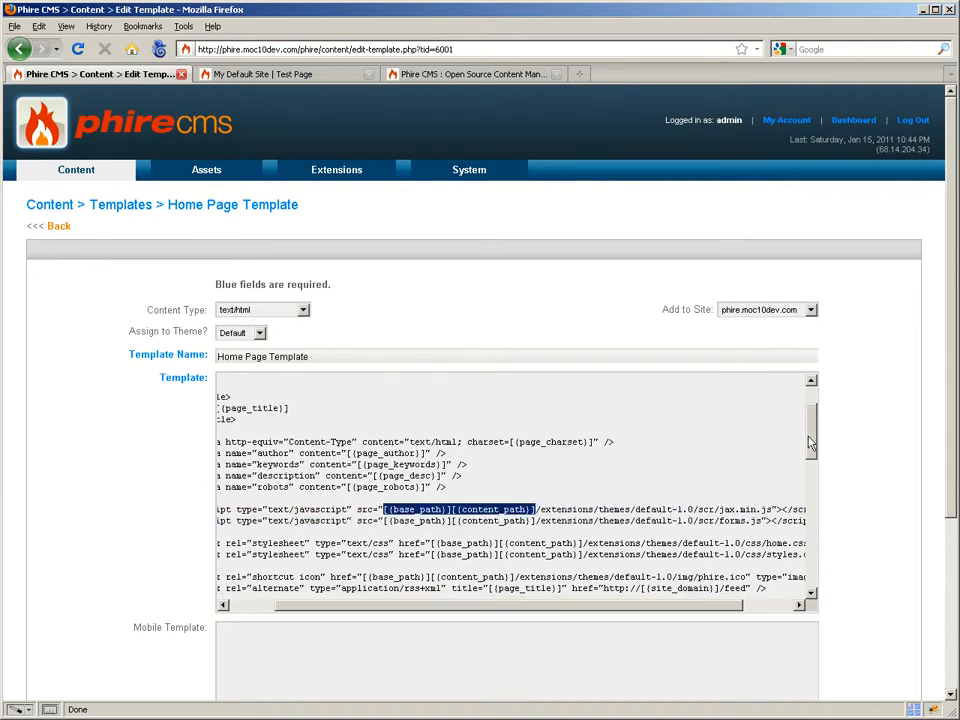
scroll(795, 455, "down", 2)
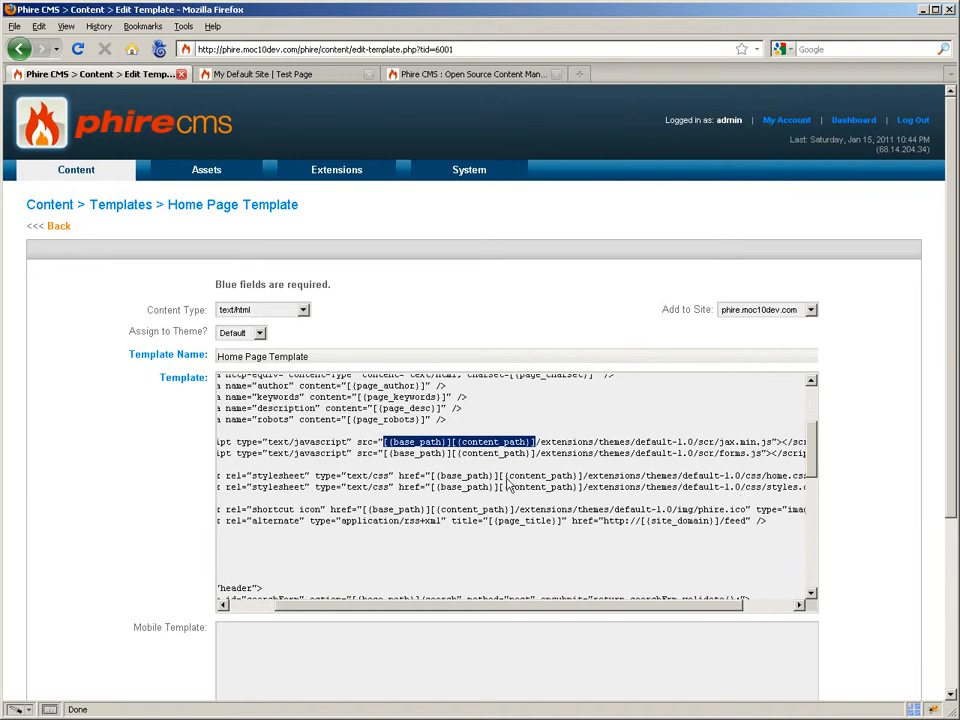
scroll(508, 600, "down", 2)
left_click_drag(508, 600, 439, 615)
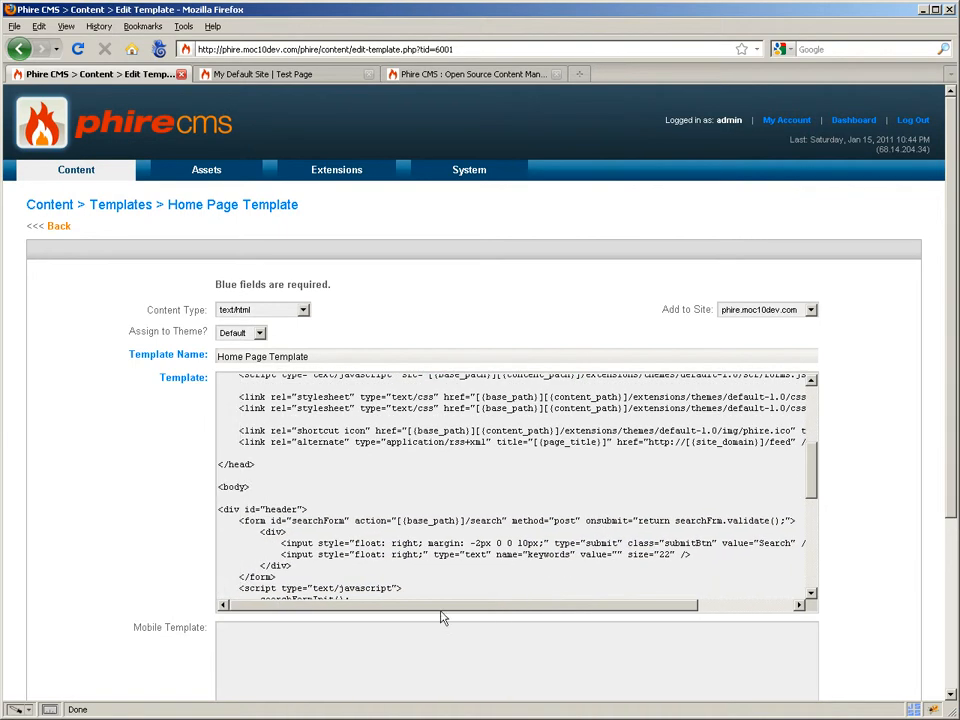
scroll(460, 549, "down", 2)
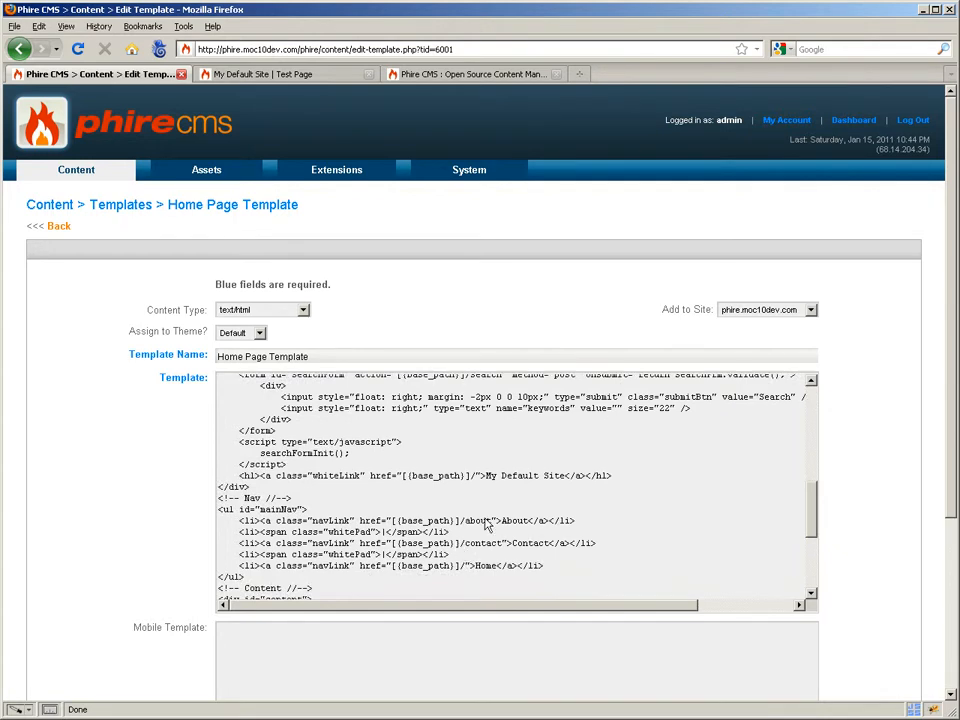
scroll(489, 480, "down", 2)
scroll(337, 497, "down", 3)
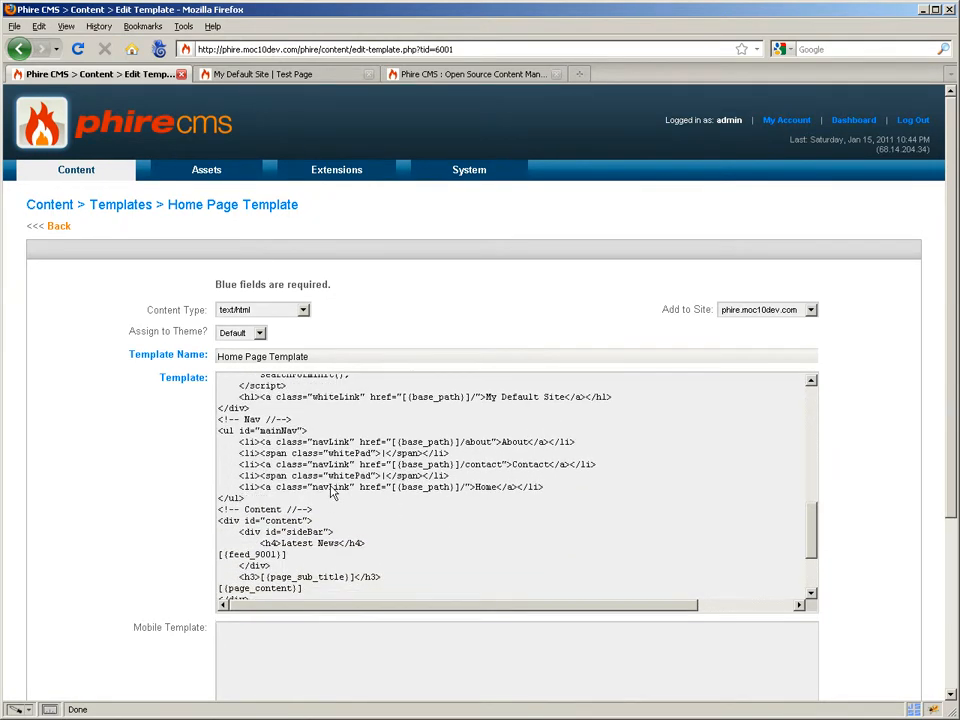
left_click_drag(303, 510, 183, 509)
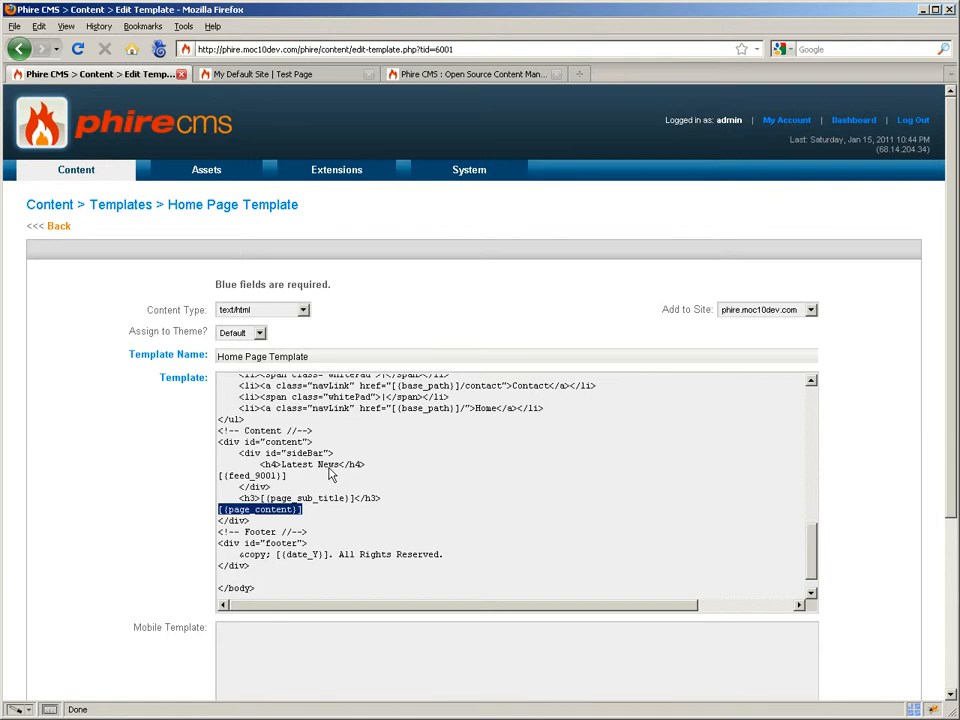
- Scroll back up, clear the [{page_content}] selection and switch to the Placeholder Glossary
left_click_drag(955, 455, 956, 652)
scroll(955, 660, "up", 5)
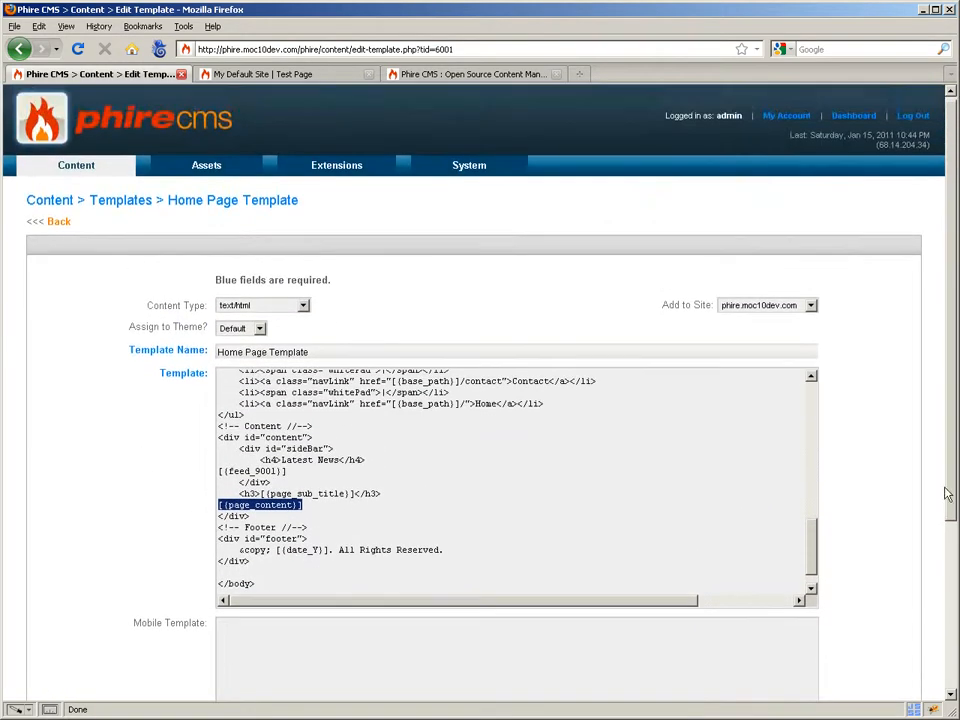
mouse_move(83, 177)
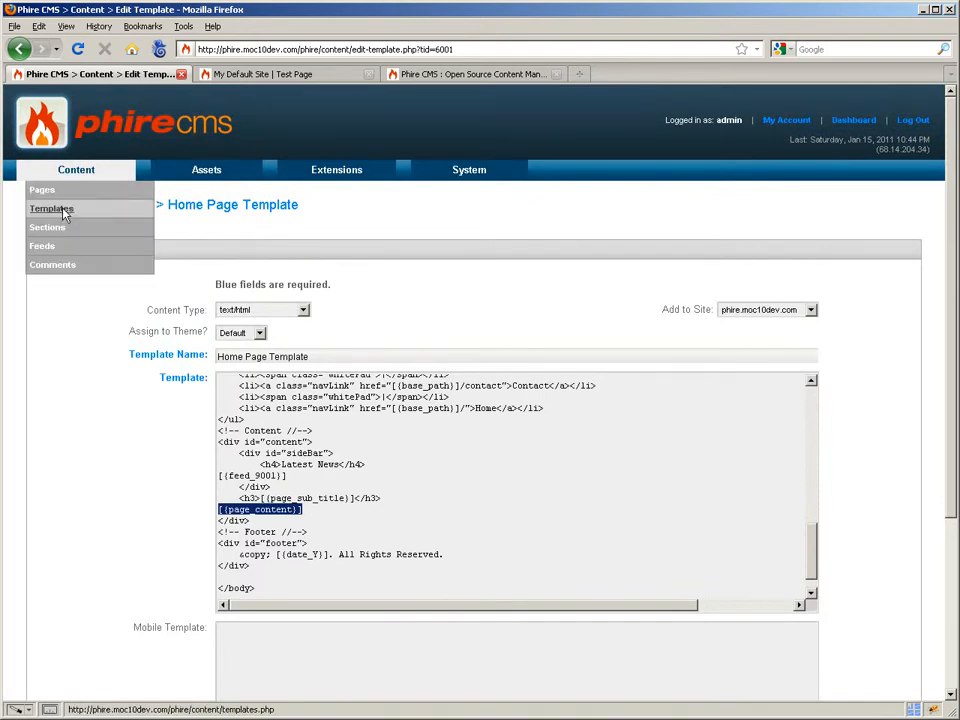
left_click(386, 512)
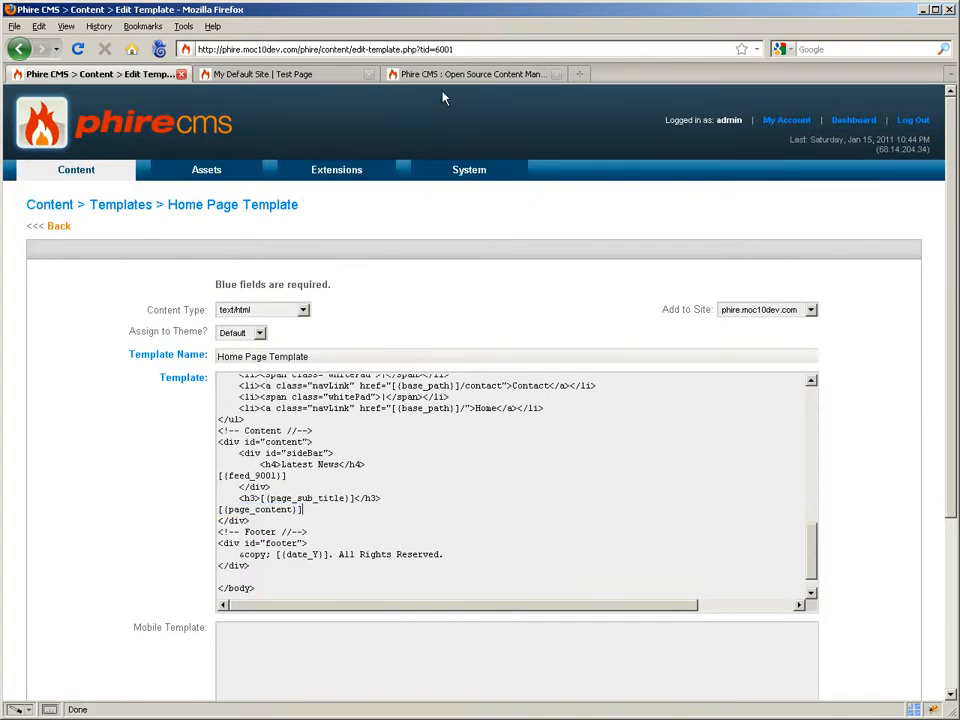
left_click(448, 75)
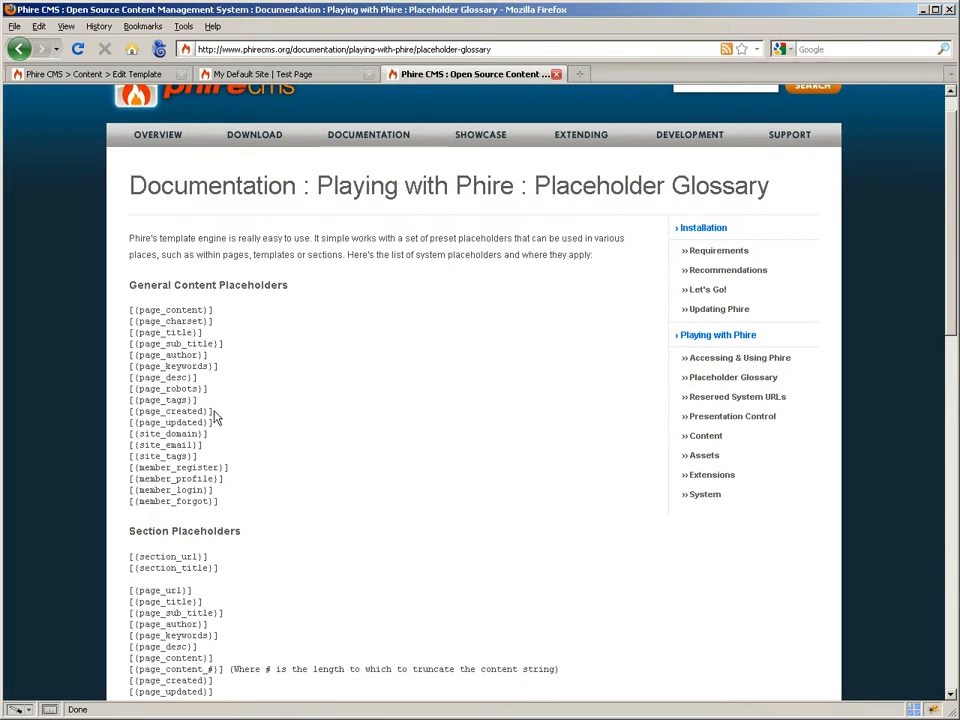
- Add [{page_created}] from the glossary below [{page_content}], save with Continue Editing, and view the Test Page
left_click_drag(130, 412, 224, 418)
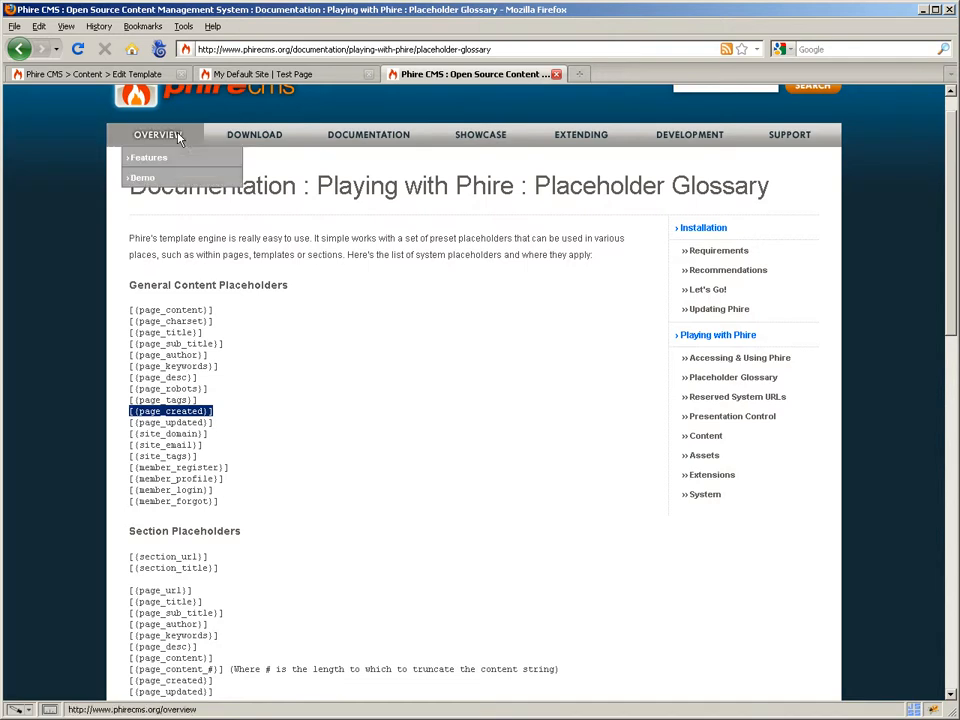
left_click(101, 76)
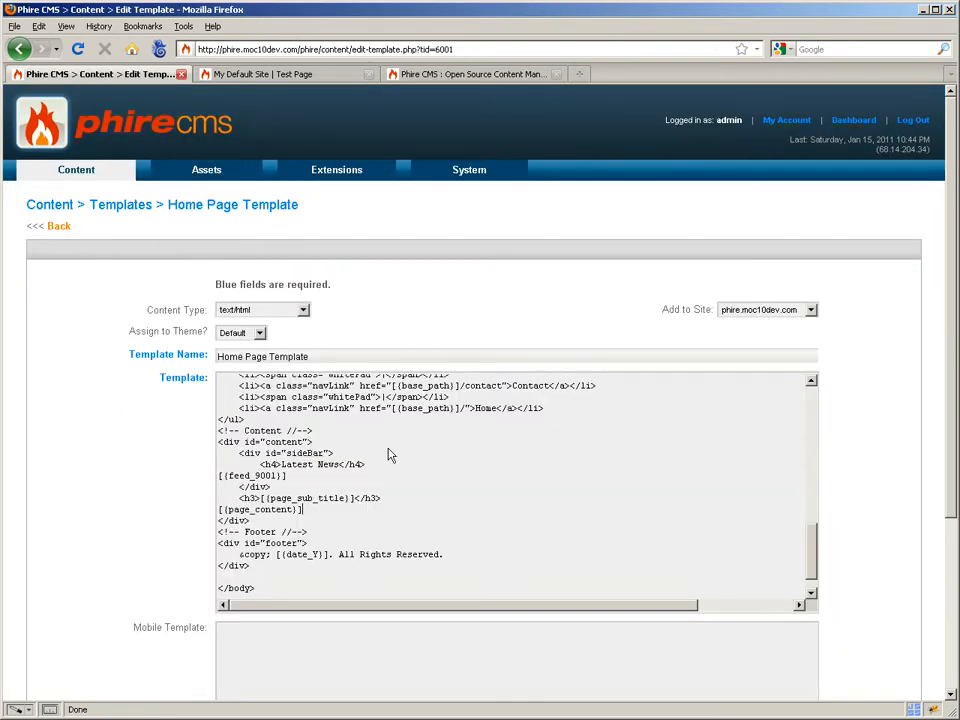
key("Return")
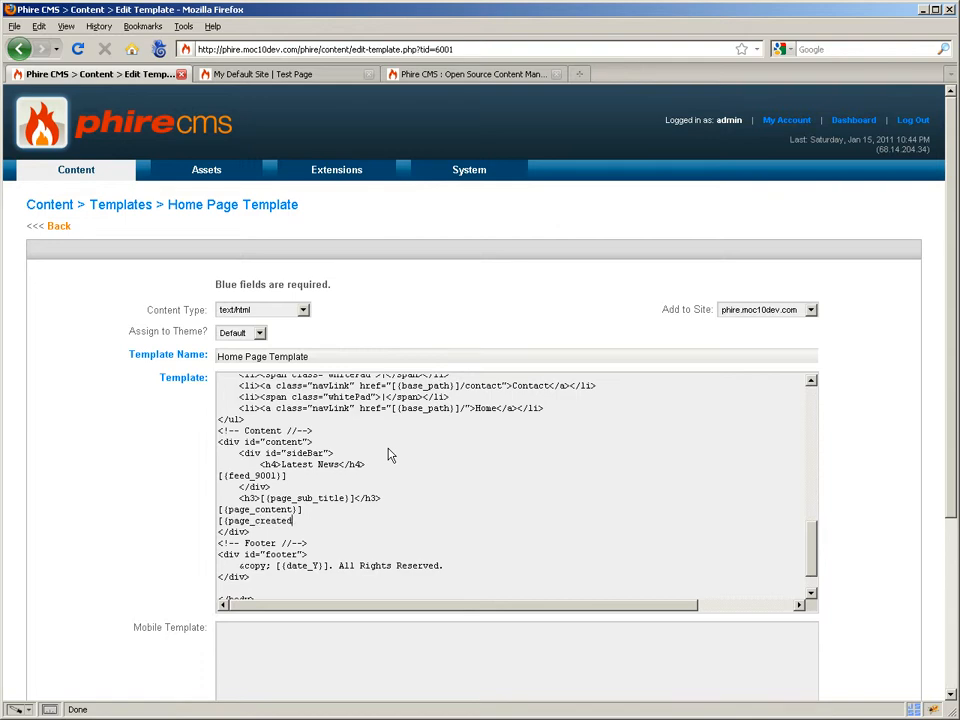
scroll(392, 457, "down", 5)
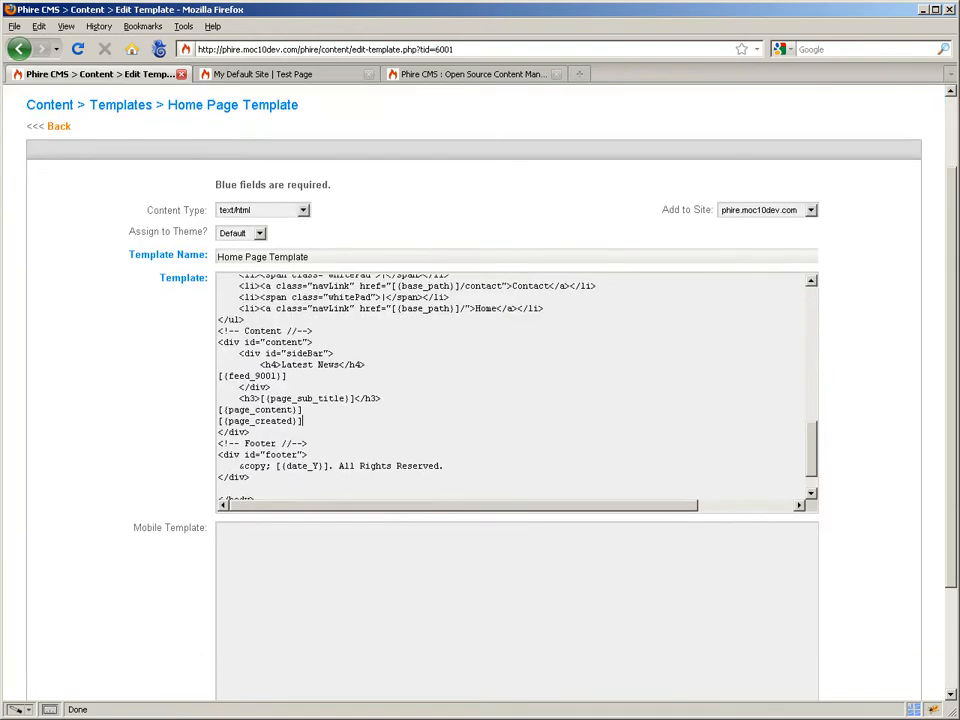
left_click(676, 583)
left_click(716, 584)
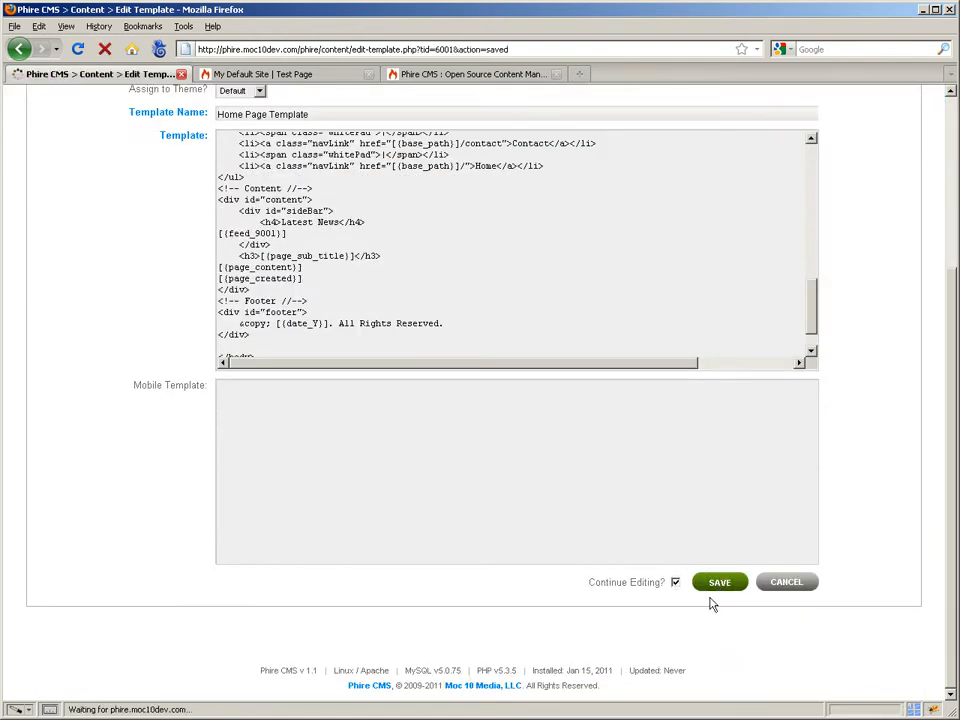
left_click(304, 78)
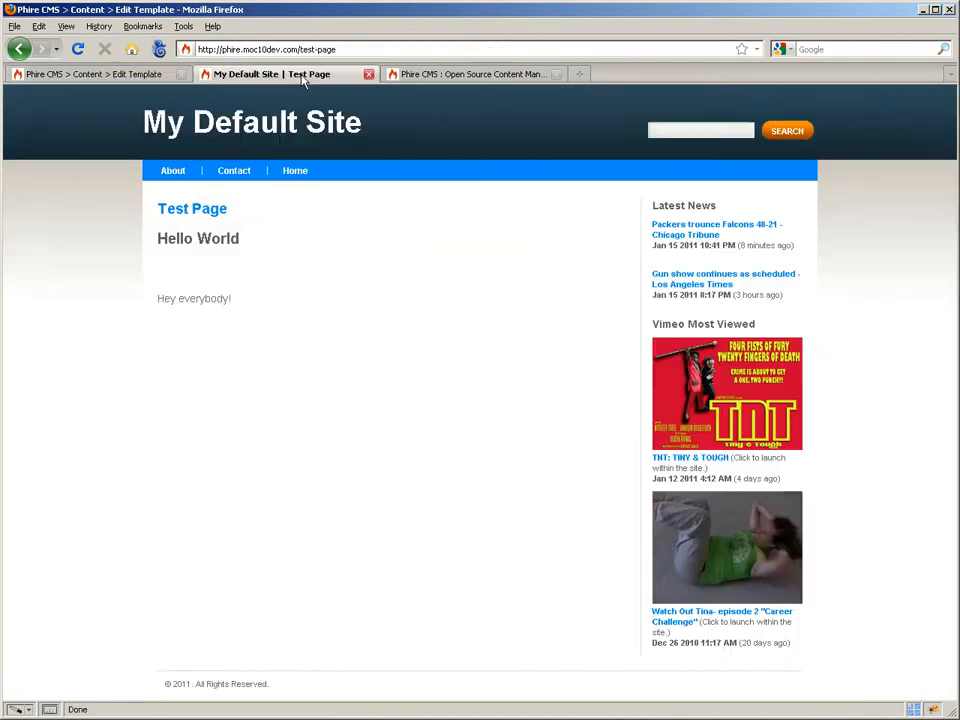
- Load My Default Site's home page, confirm the Jan 15 2011 9:57 PM date, and return to the editor
left_click(221, 122)
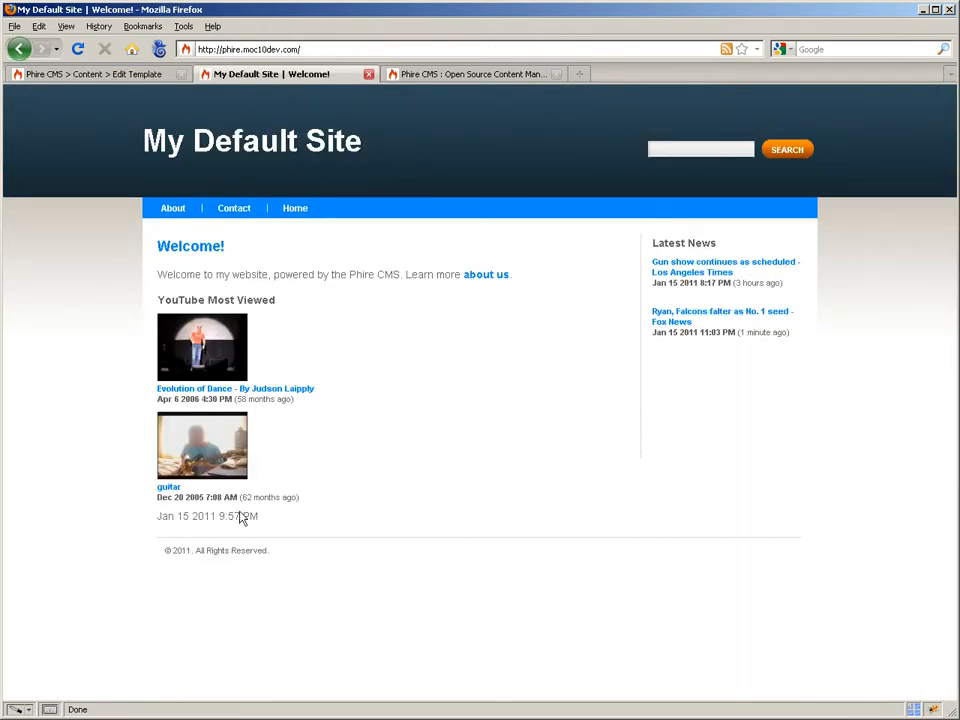
left_click_drag(264, 519, 139, 529)
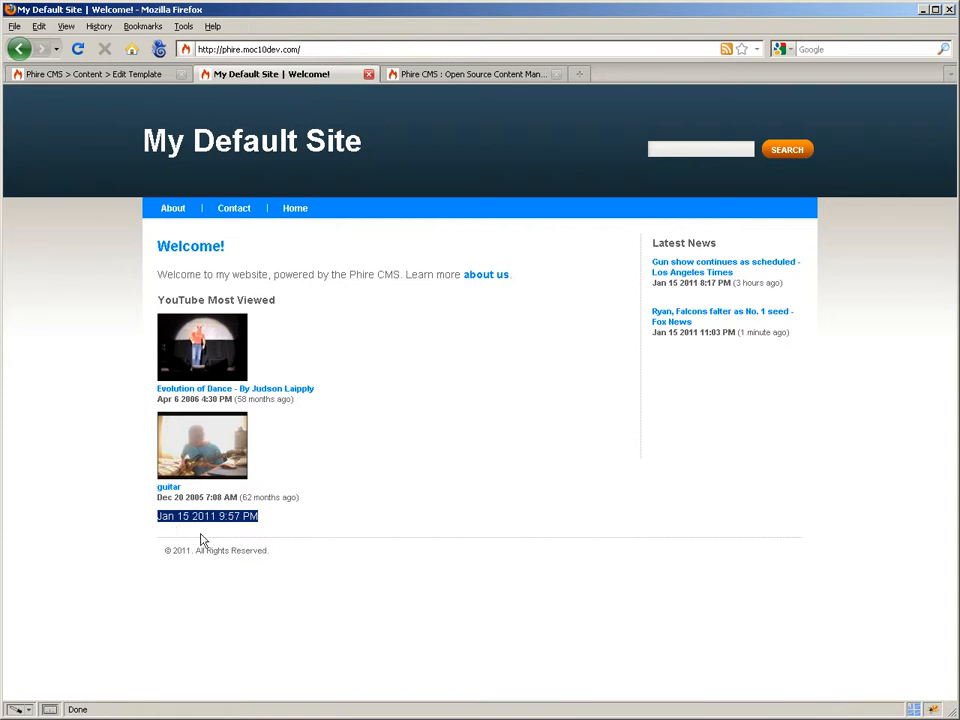
left_click(128, 80)
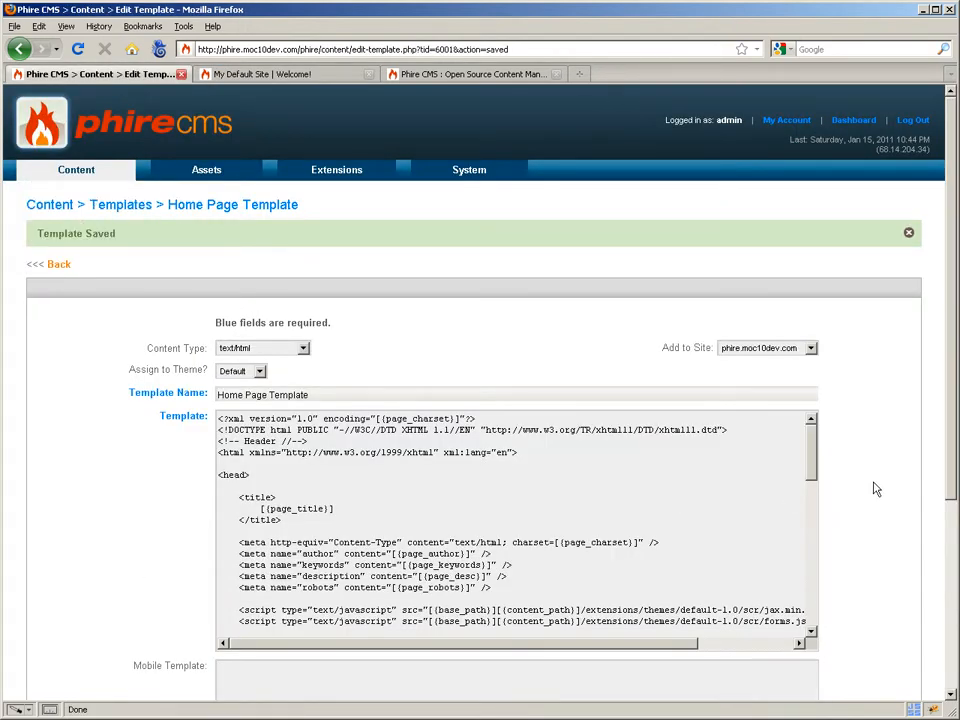
- Delete the [{page_created}] line and its leftover blank line from the template body, then save
left_click_drag(816, 456, 828, 610)
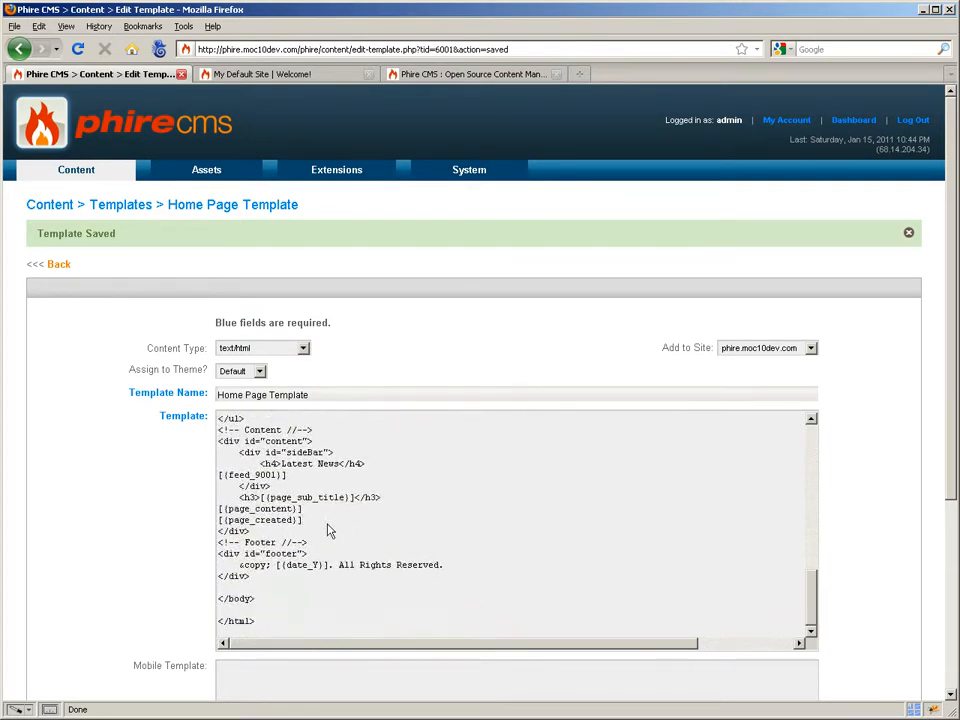
key("shift+Home")
key("BackSpace")
key("Delete")
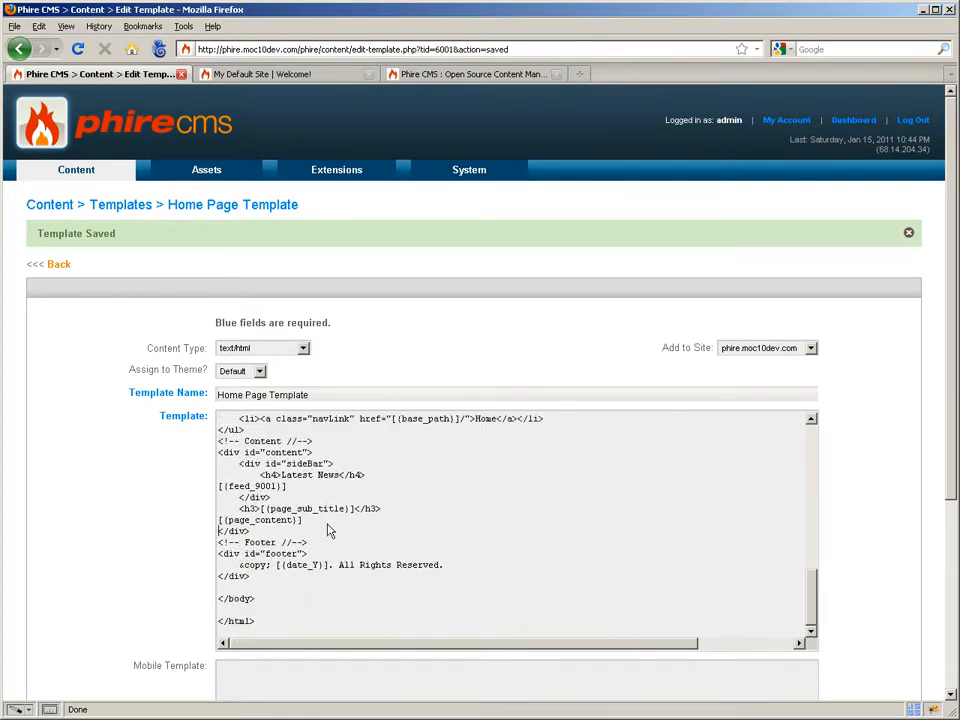
scroll(902, 598, "down", 3)
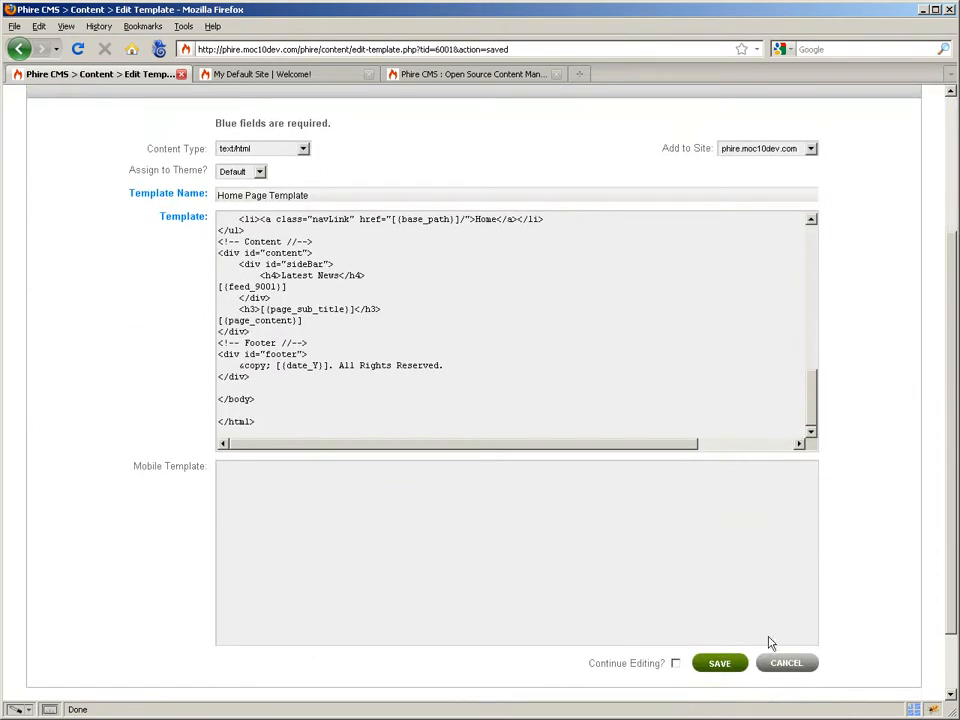
left_click(722, 664)
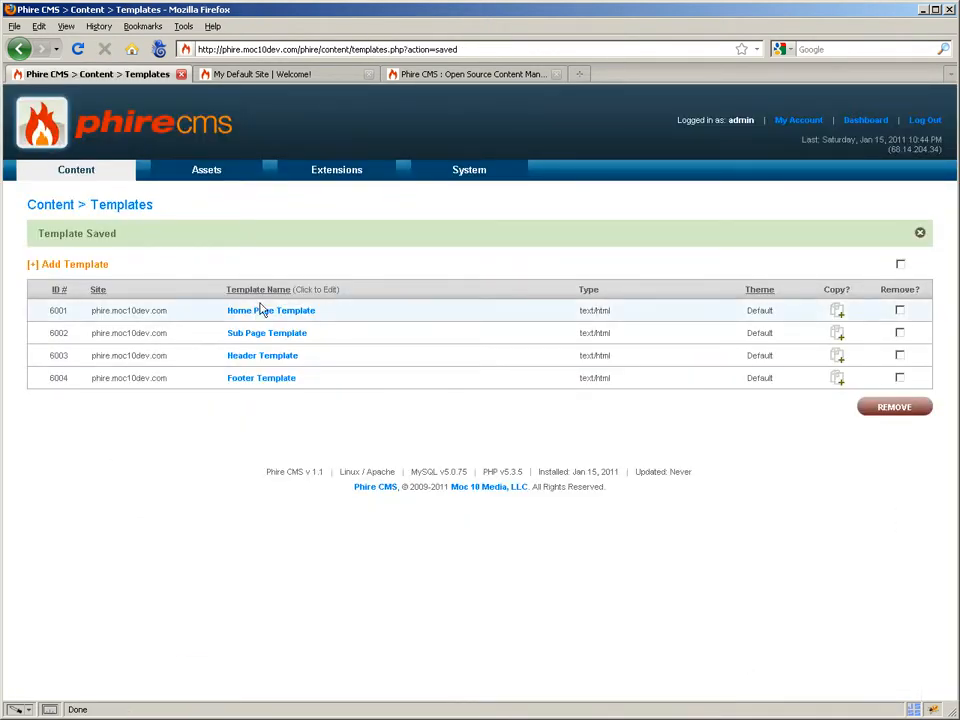